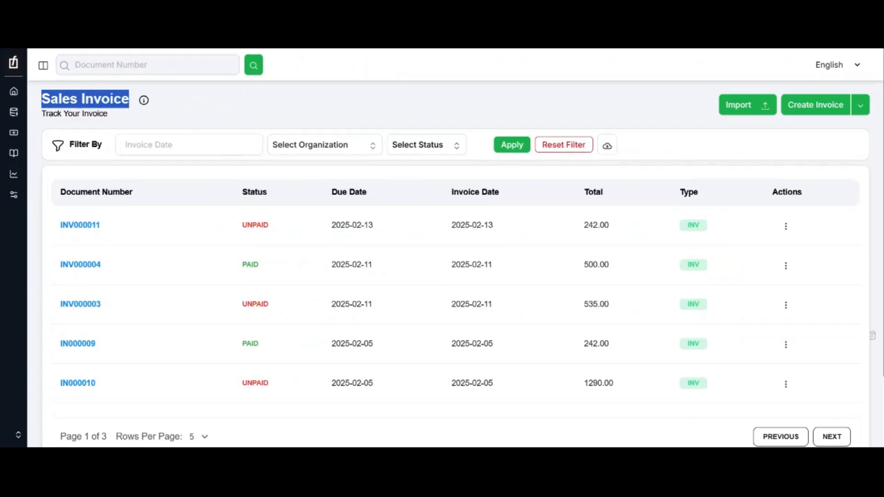
Open the Estimate list and start converting the pending estimate EST000004 into an invoice.
click(211, 114)
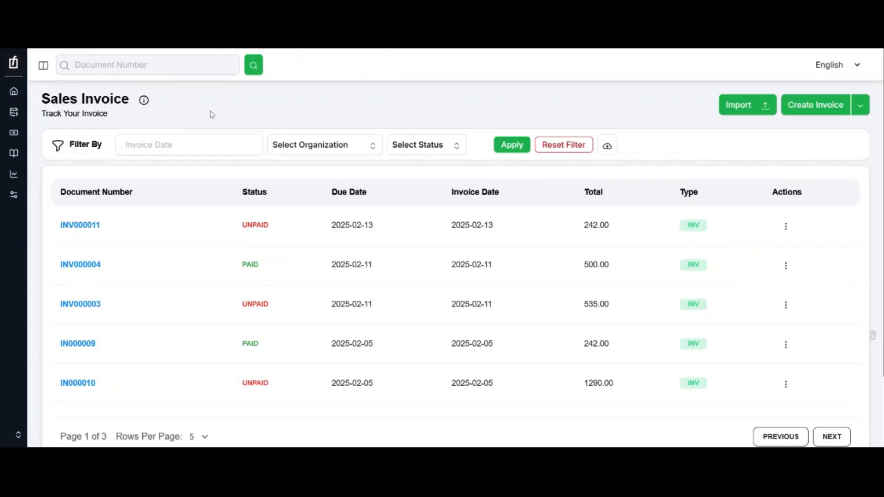
mouse_move(14, 265)
click(39, 222)
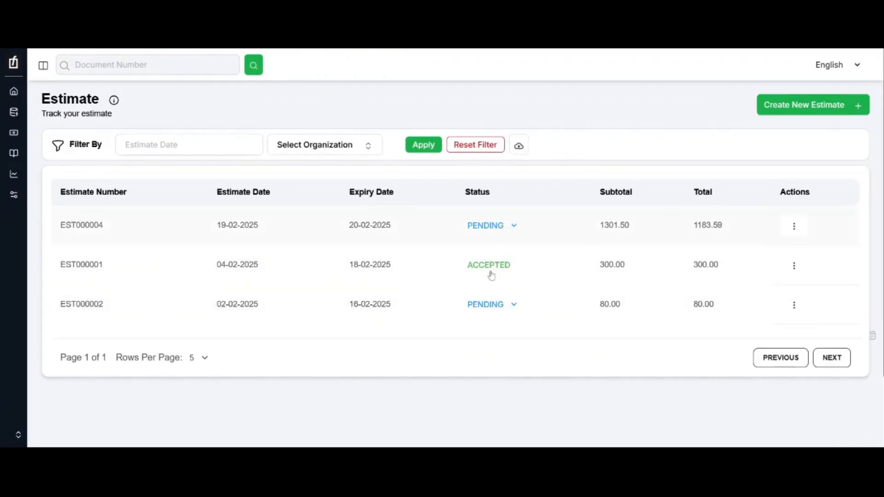
click(795, 226)
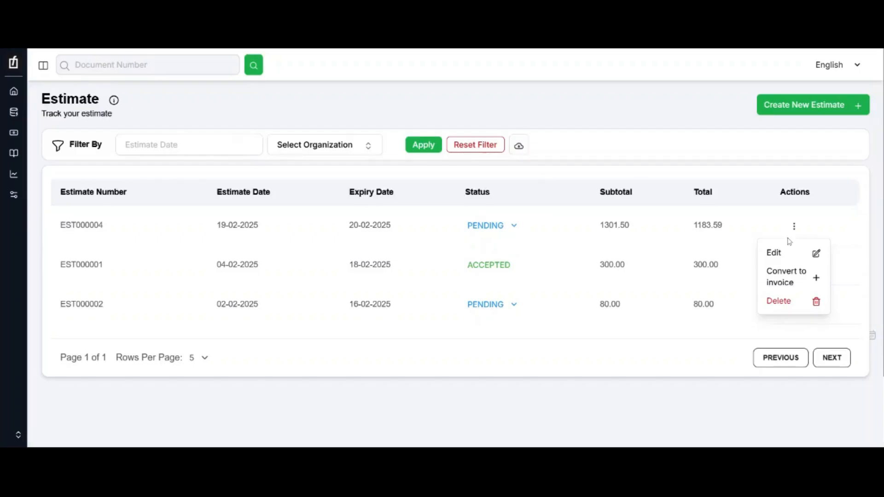
click(786, 280)
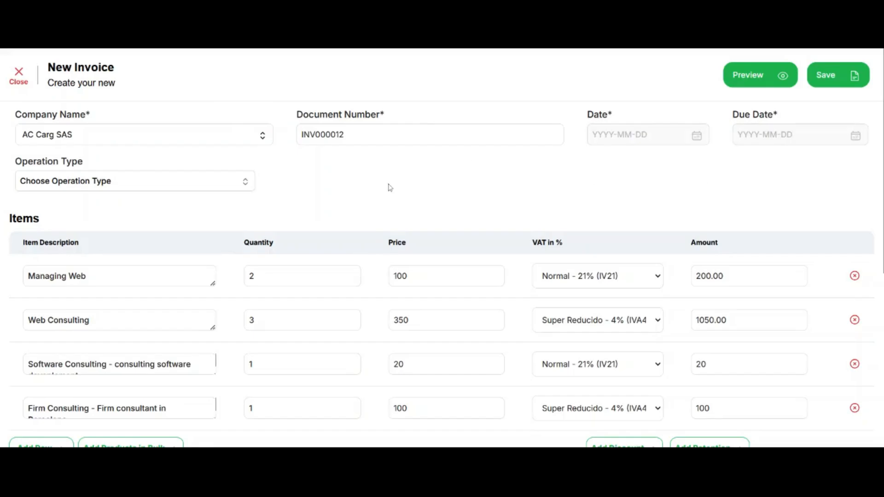
Examine the converted invoice's operation types, items, payment details and totals, and close the form without saving.
scroll(390, 187, down, 1)
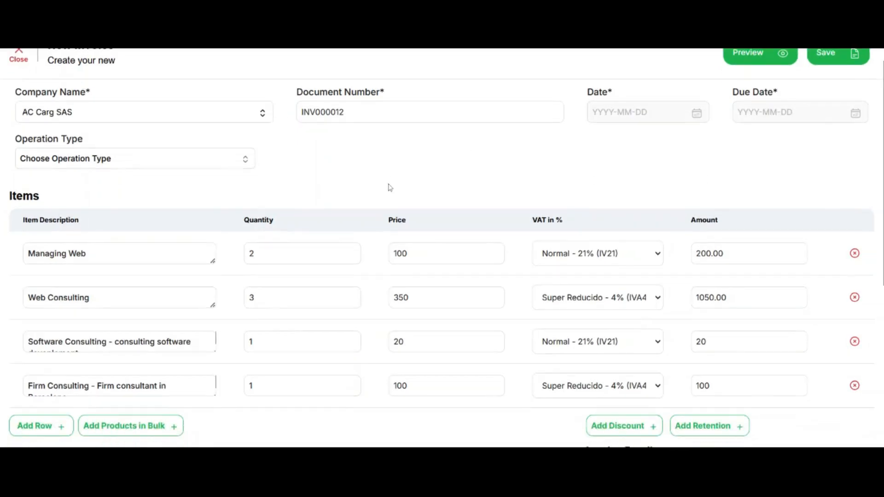
click(109, 162)
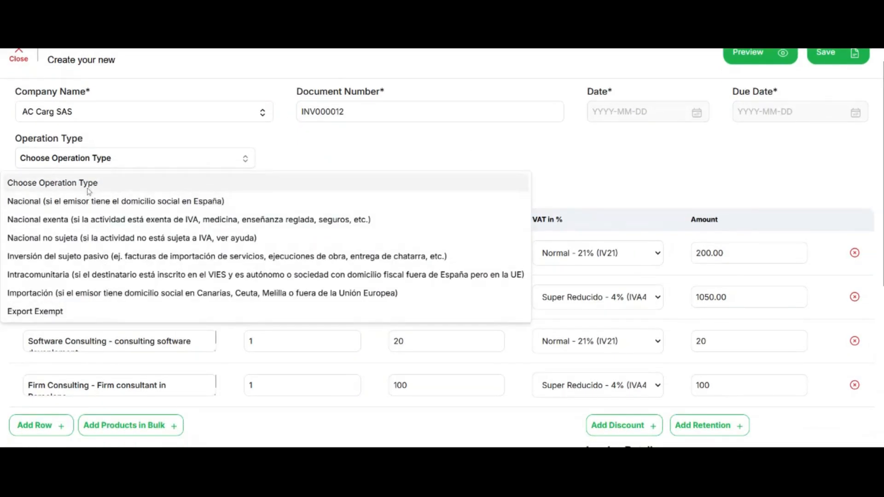
click(574, 151)
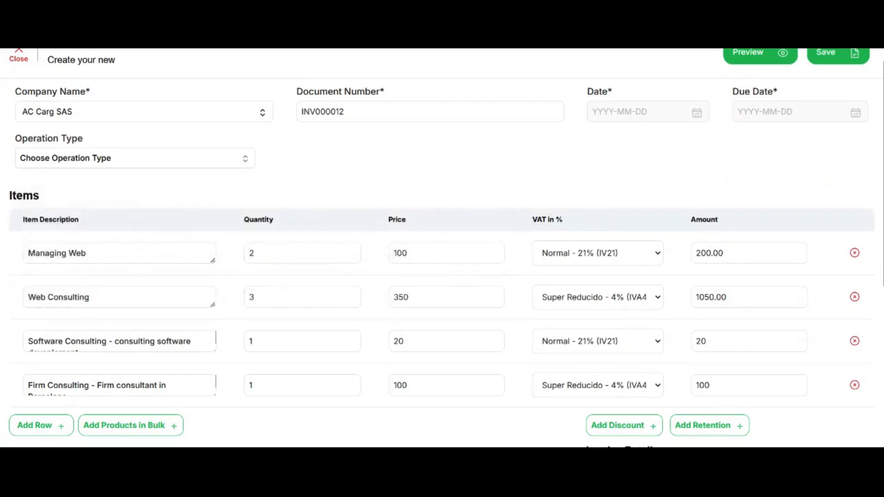
scroll(742, 167, down, 5)
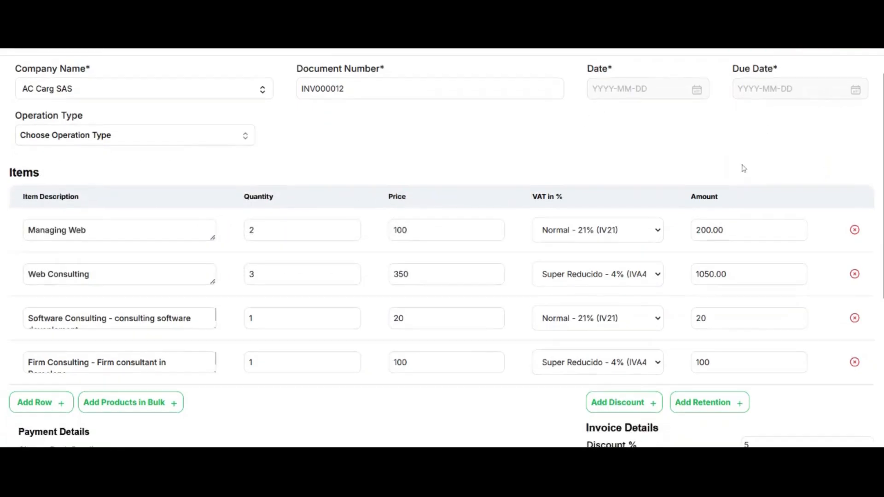
scroll(741, 168, down, 1)
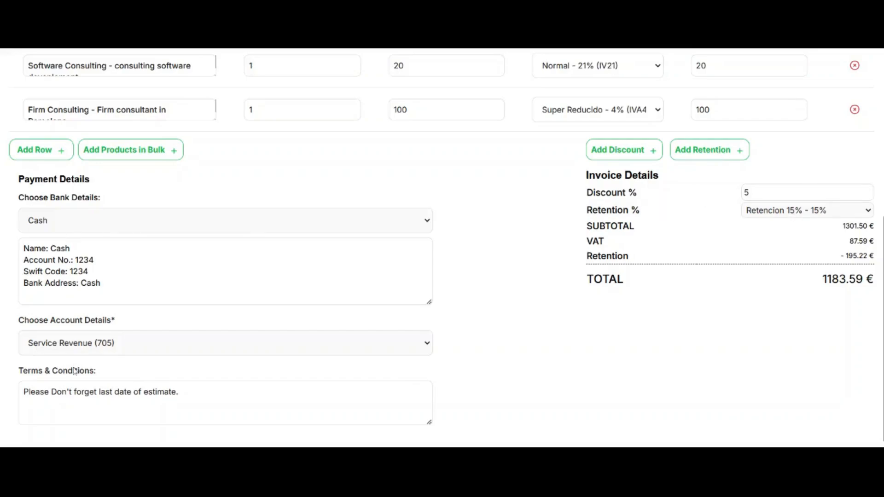
scroll(482, 361, up, 6)
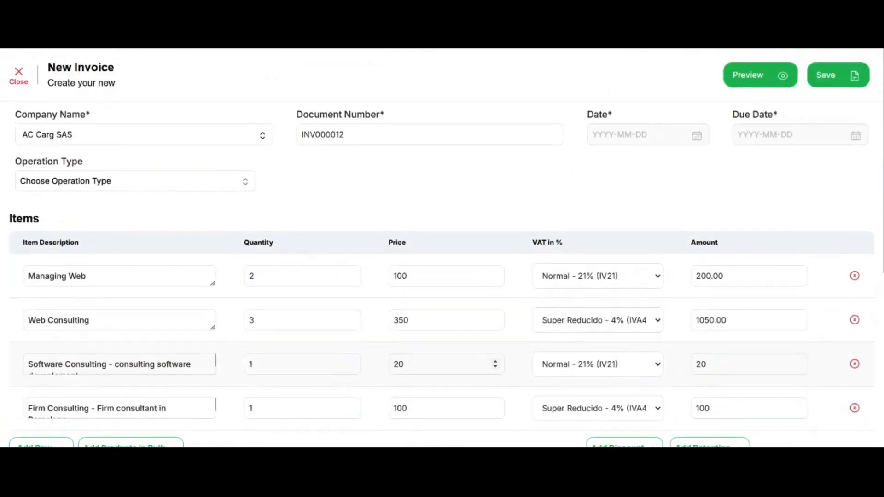
click(20, 74)
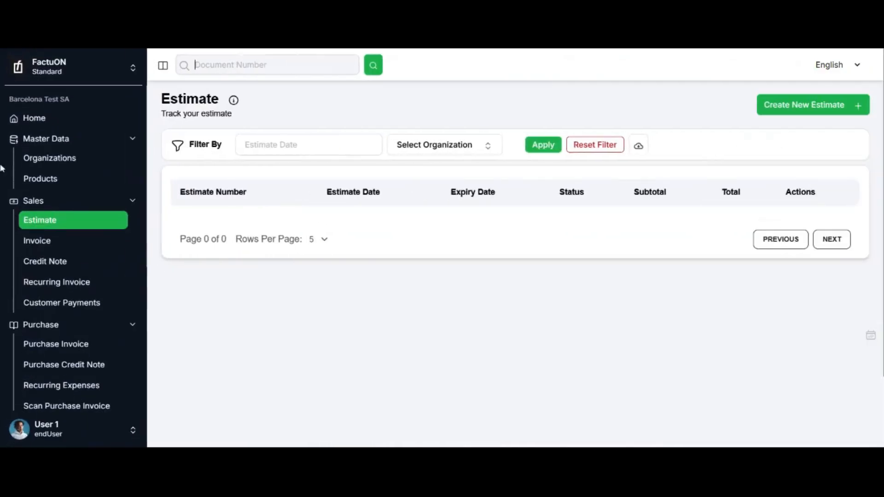
Open the Sales Invoice list and look through its invoice date, organization and status filter options without applying any.
click(35, 242)
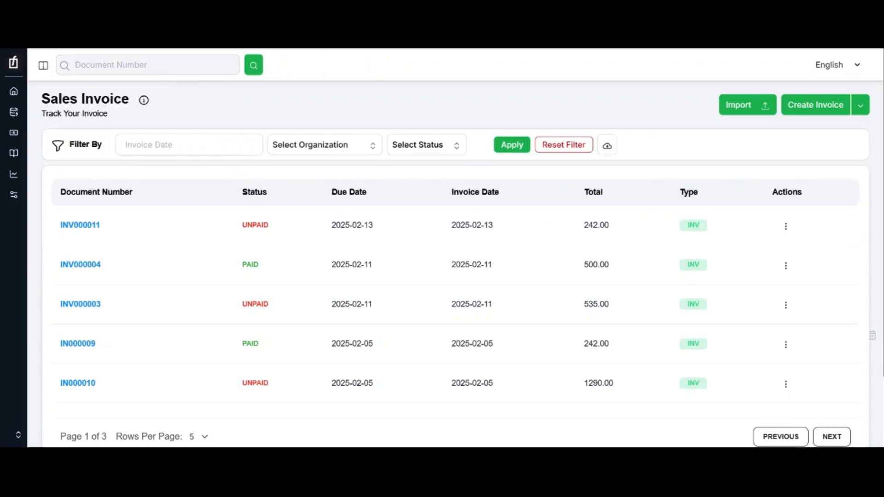
mouse_move(21, 108)
drag(69, 145, 102, 144)
click(132, 146)
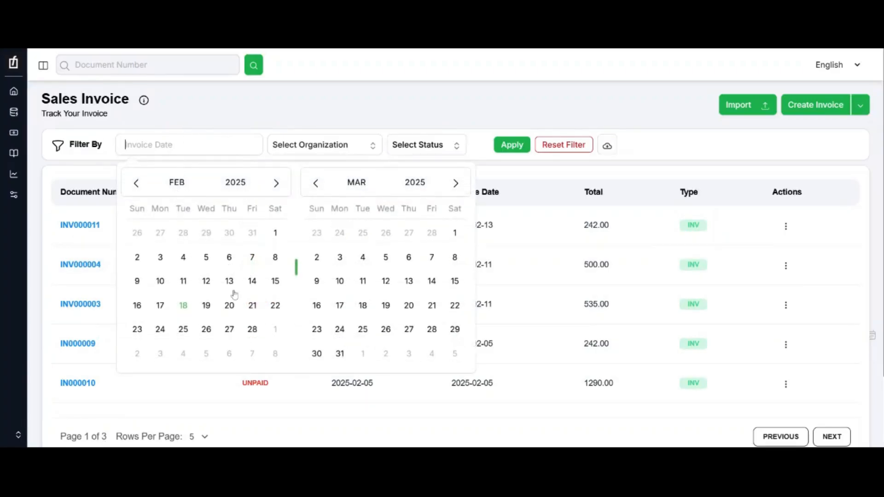
click(351, 144)
click(364, 144)
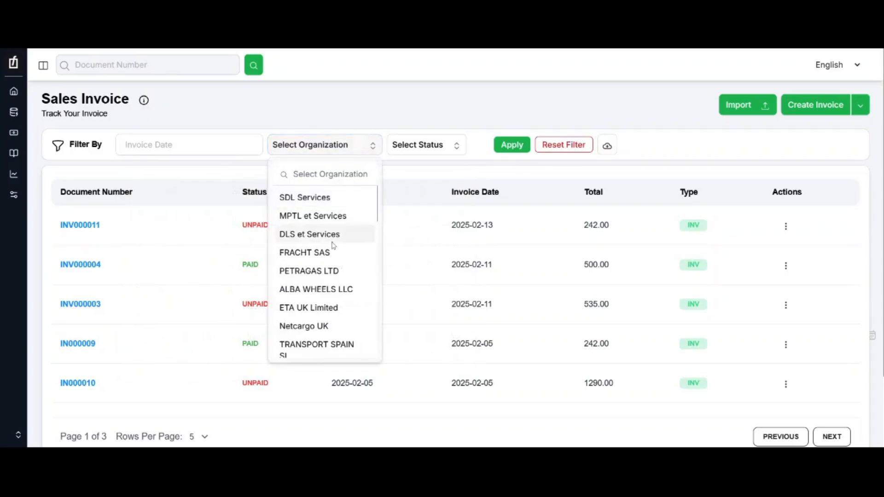
click(449, 147)
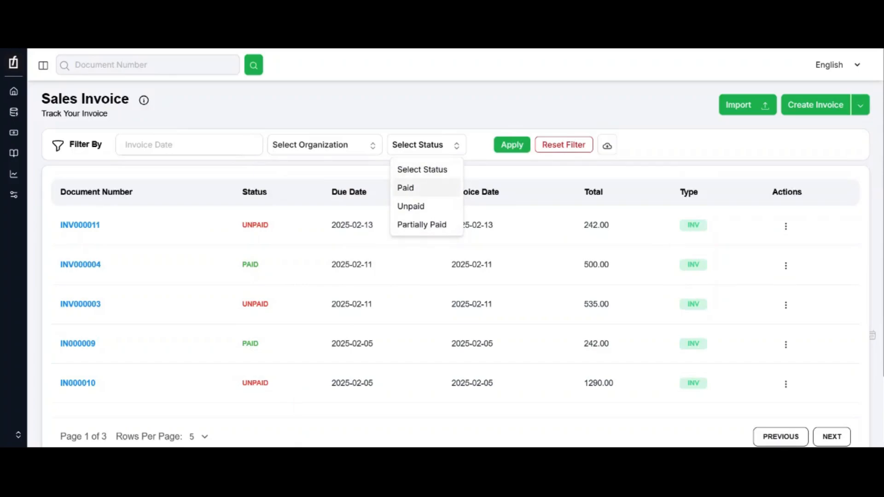
click(490, 131)
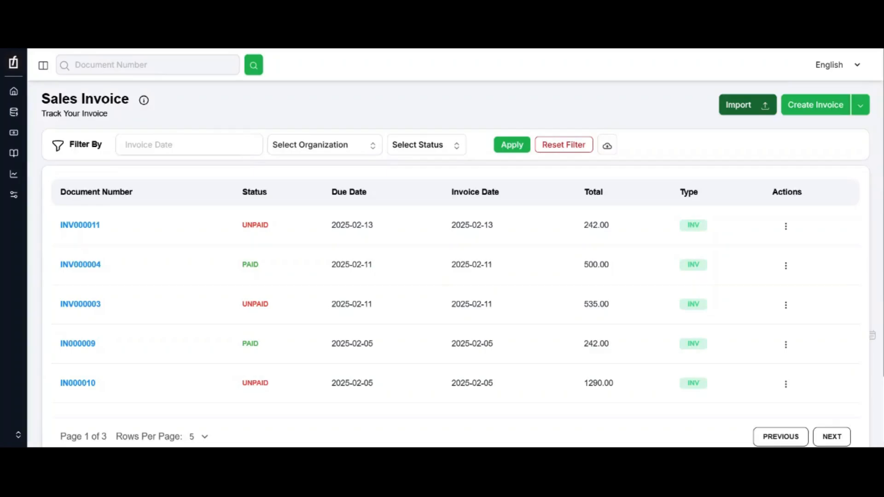
View the sales transaction import dialog and the blank New Estimate form, closing each and returning to the Sales Invoice list.
click(754, 110)
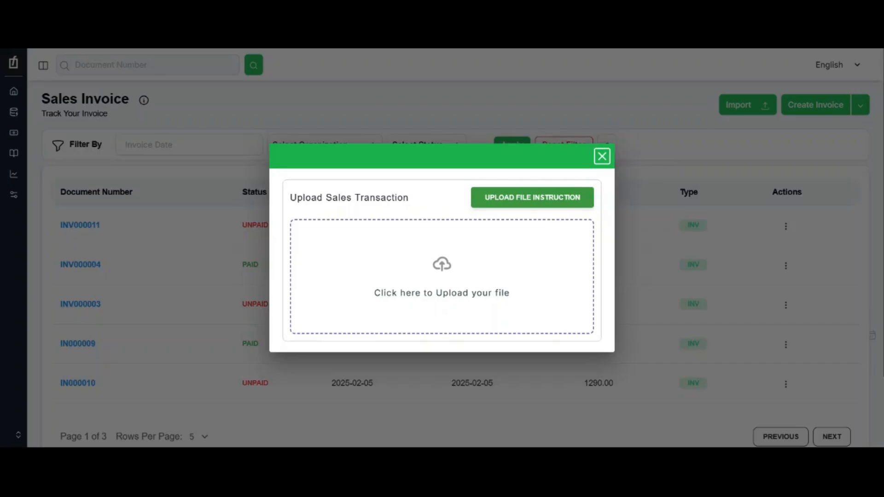
click(601, 157)
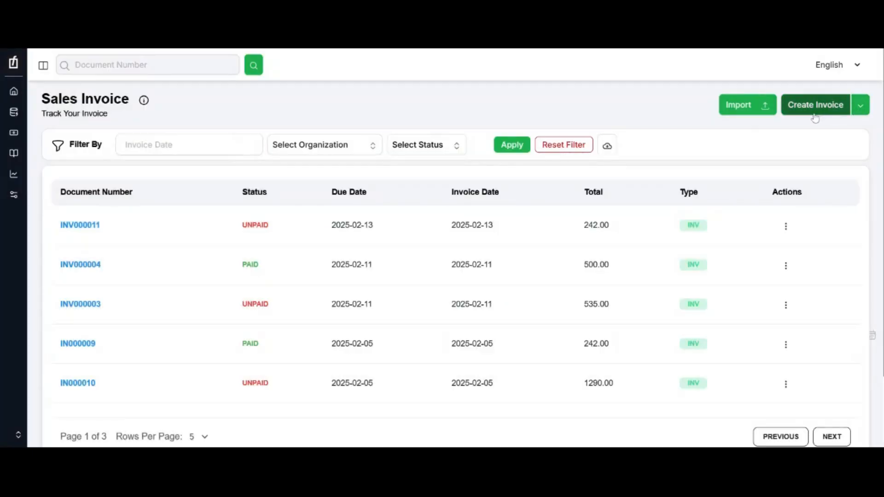
click(864, 109)
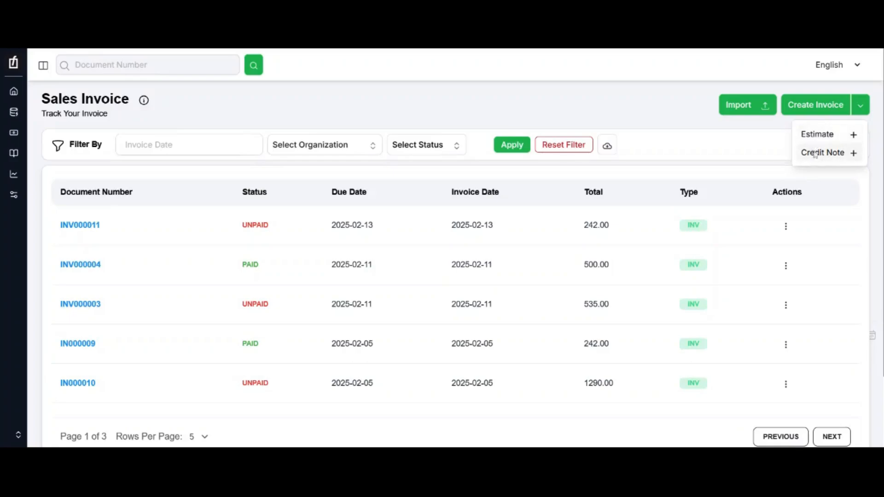
click(837, 134)
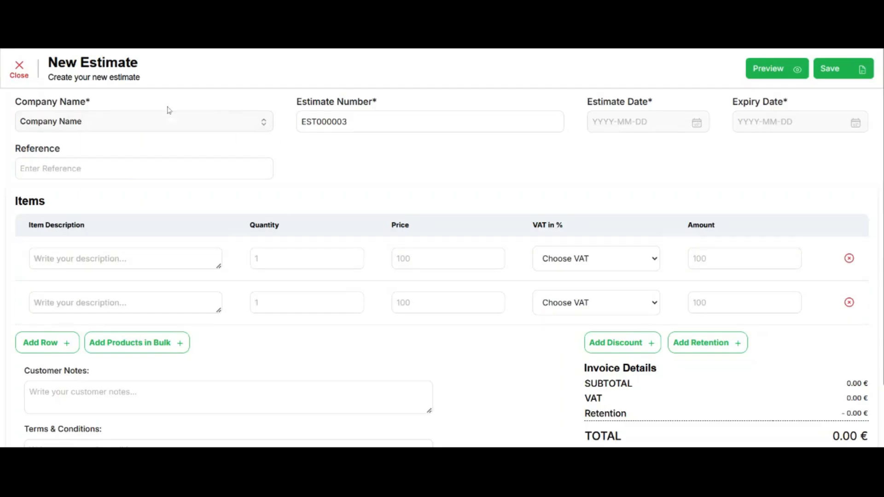
click(19, 69)
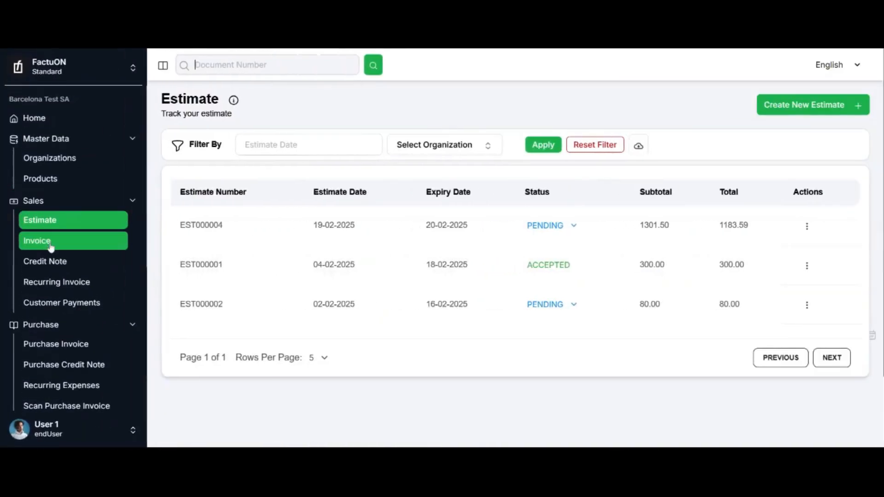
click(40, 238)
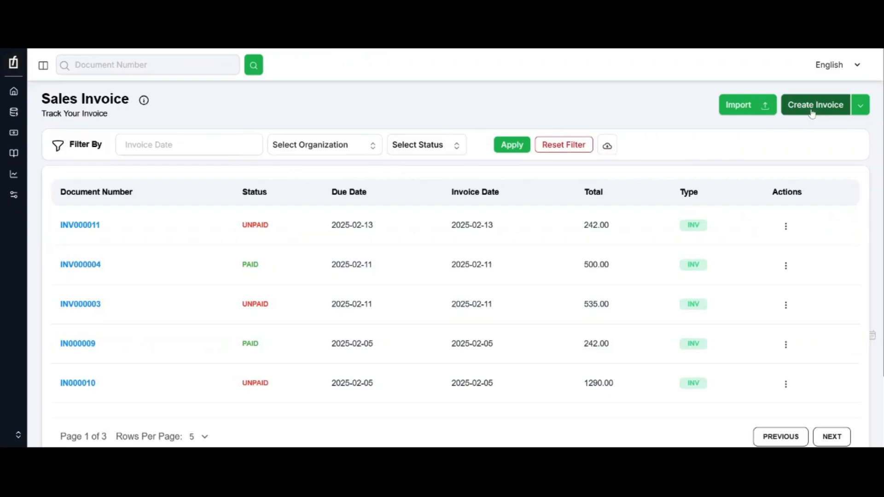
click(859, 106)
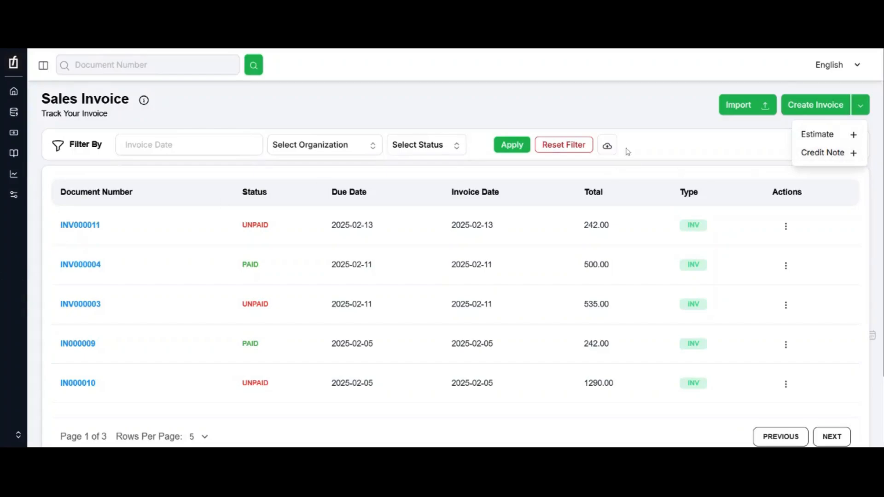
click(607, 112)
mouse_move(19, 250)
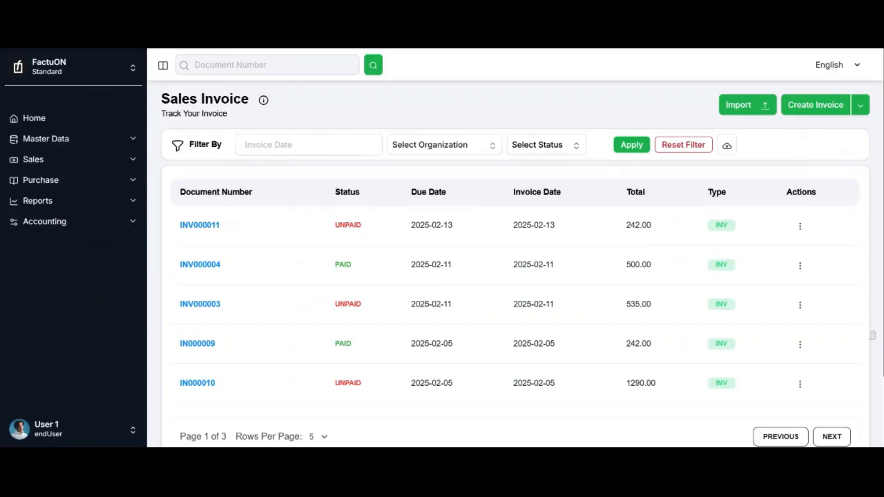
Create a new sales invoice and select FROCHT MAROC as the company.
click(812, 107)
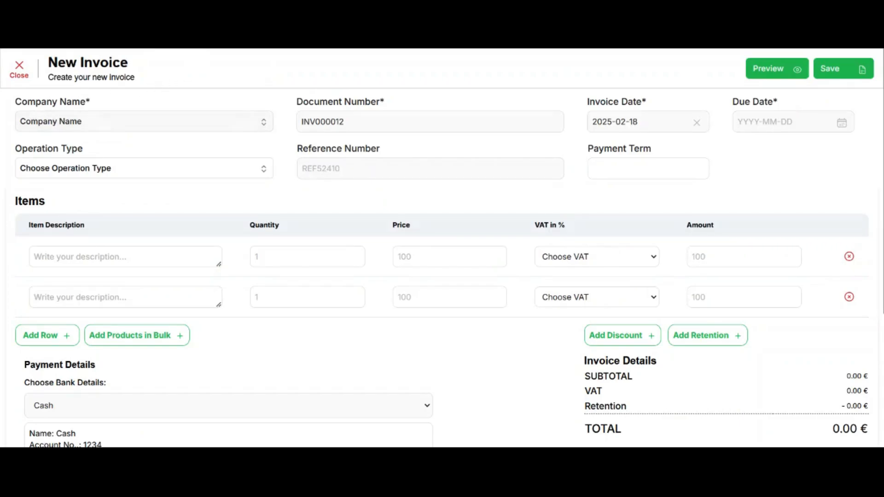
click(87, 123)
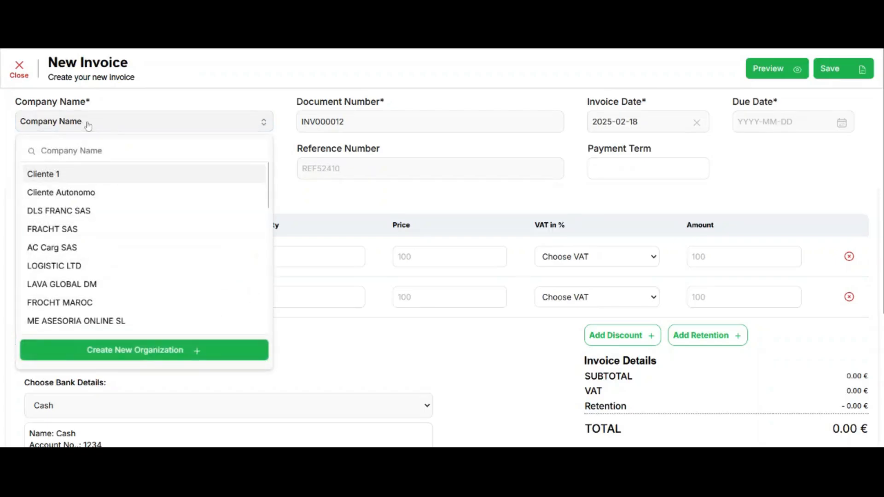
click(82, 304)
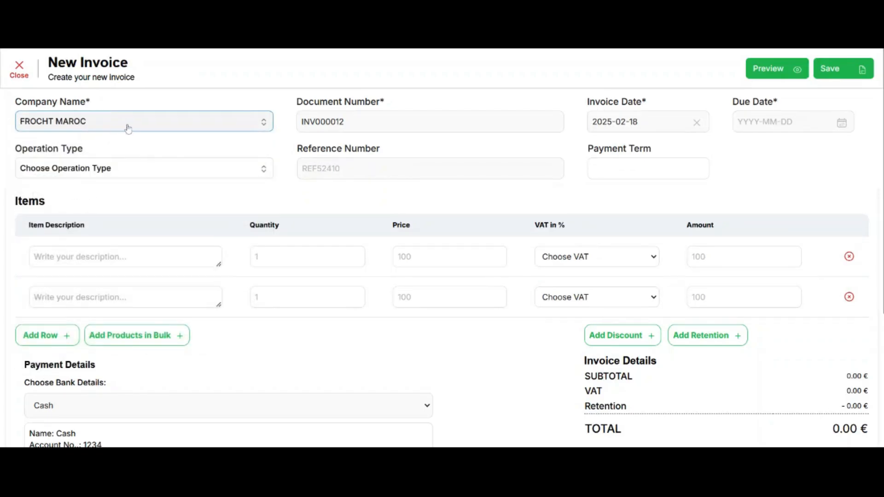
click(92, 129)
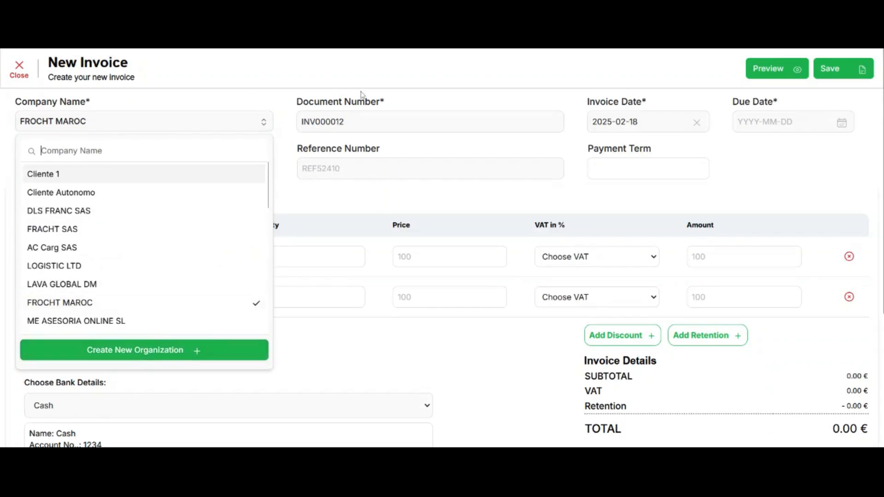
Set the new invoice's document number to INV000015.
click(325, 122)
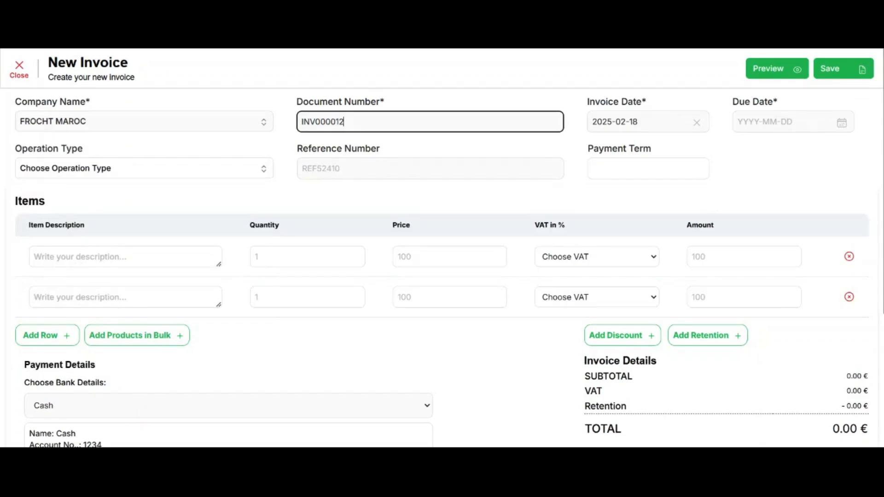
key(shift+Left)
key(shift+Left)
key(shift+Left)
key(shift+Left)
key(shift+Left)
key(shift+Left)
key(shift+Left)
key(shift+Left)
key(shift+Left)
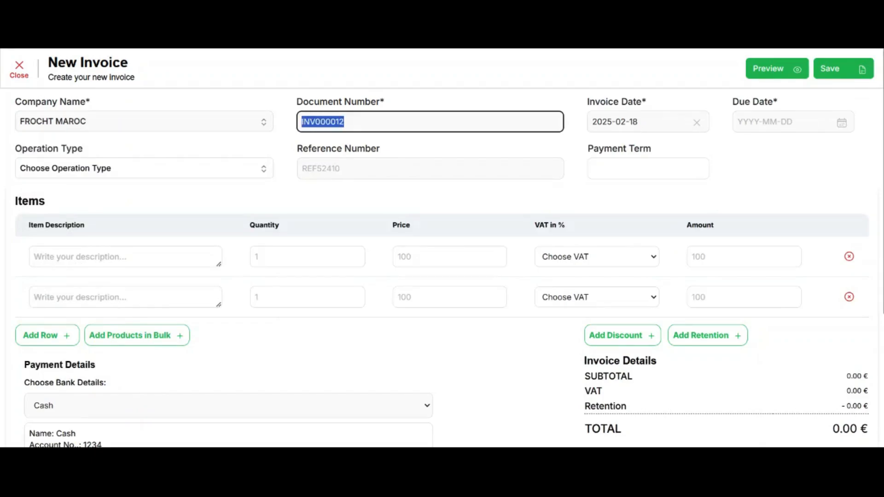
click(345, 121)
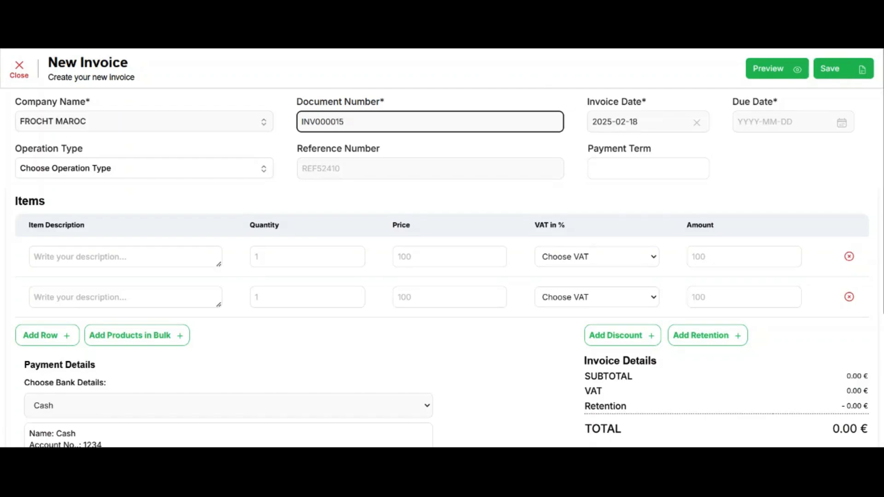
Set the invoice date to 2025-02-19 and the due date to 2025-02-20.
click(617, 122)
click(619, 283)
key(Tab)
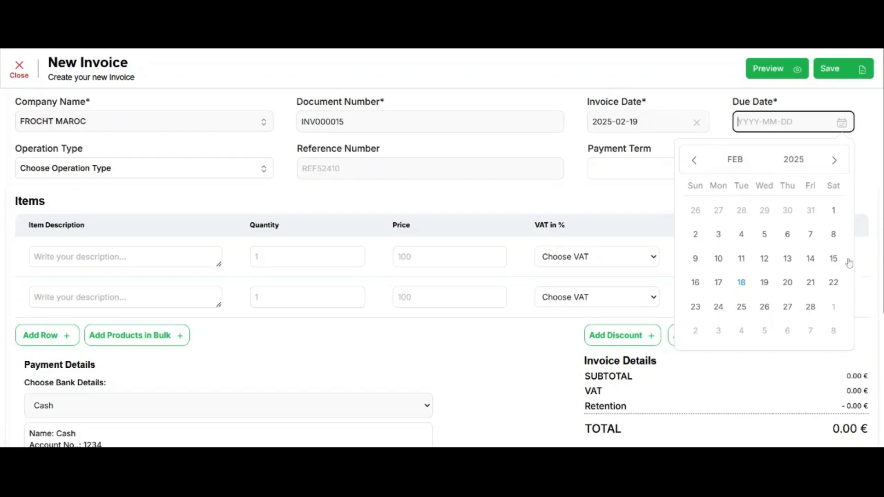
click(787, 282)
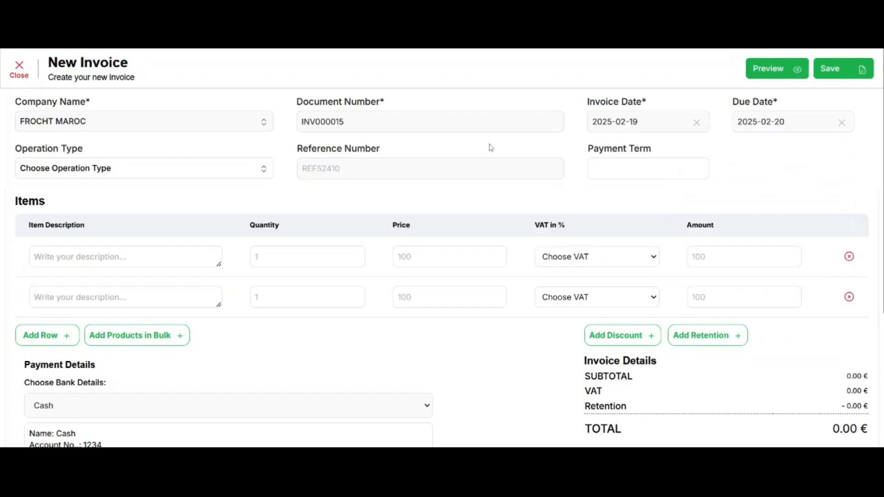
Set the invoice's operation type to "Inversión del sujeto pasivo".
click(105, 174)
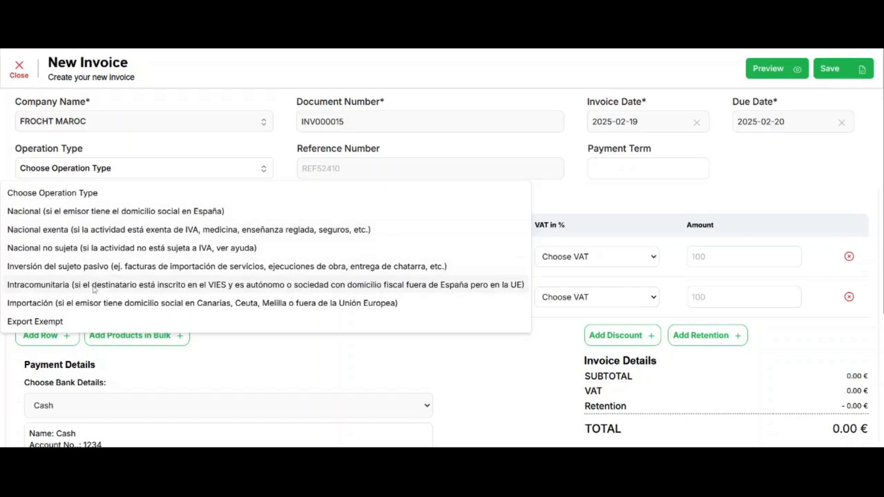
click(88, 266)
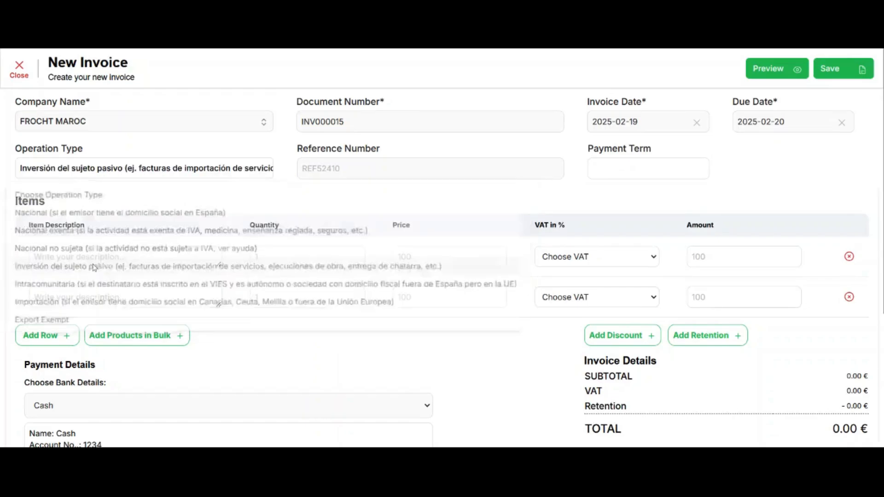
Enter "---" as the invoice's reference number.
click(365, 169)
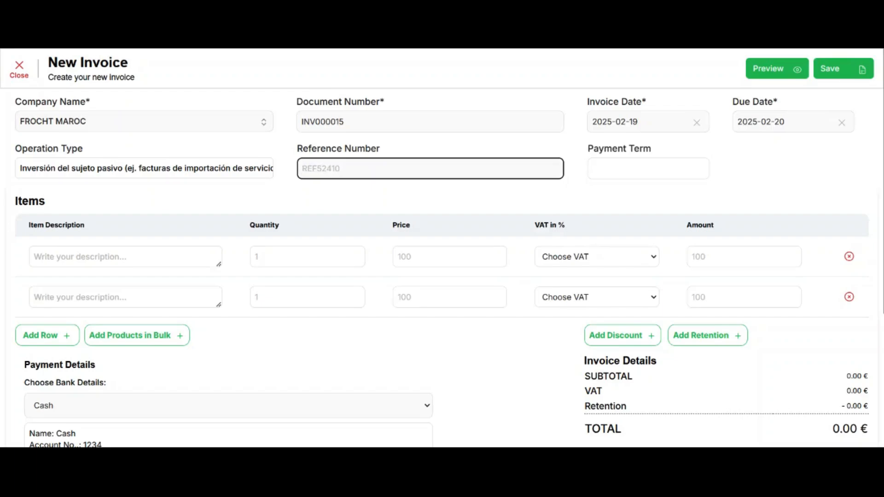
text(---)
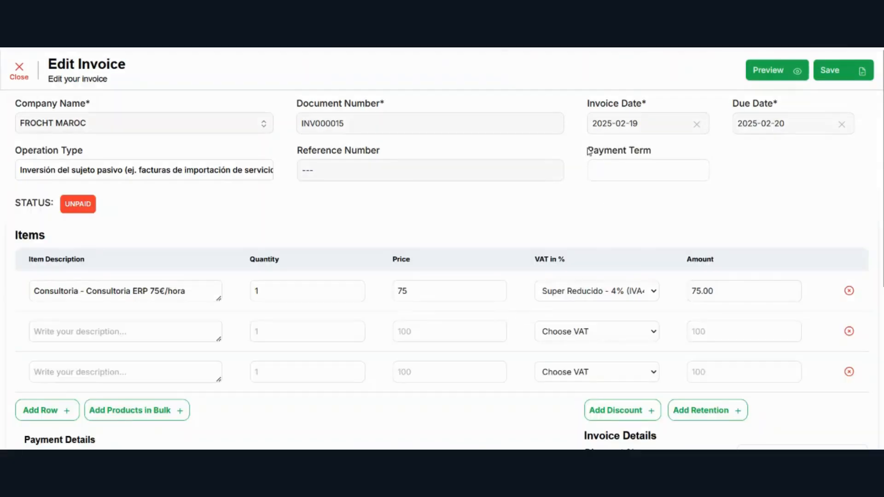
drag(588, 152, 663, 138)
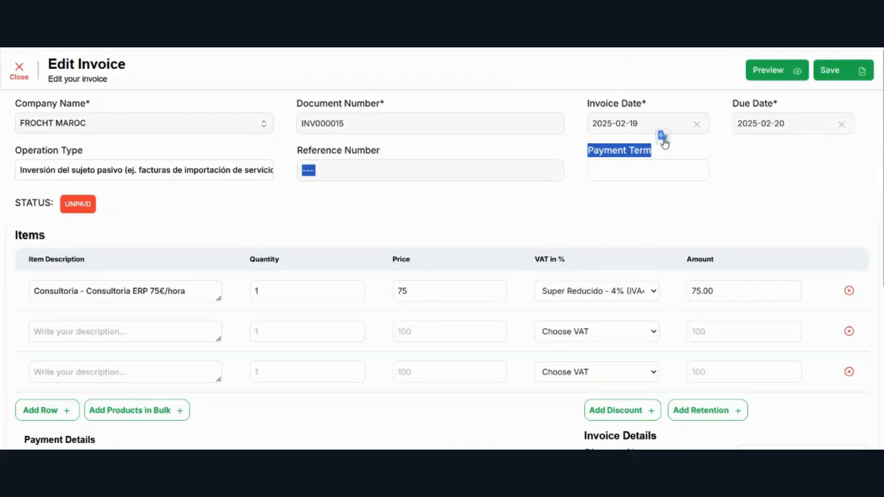
click(710, 163)
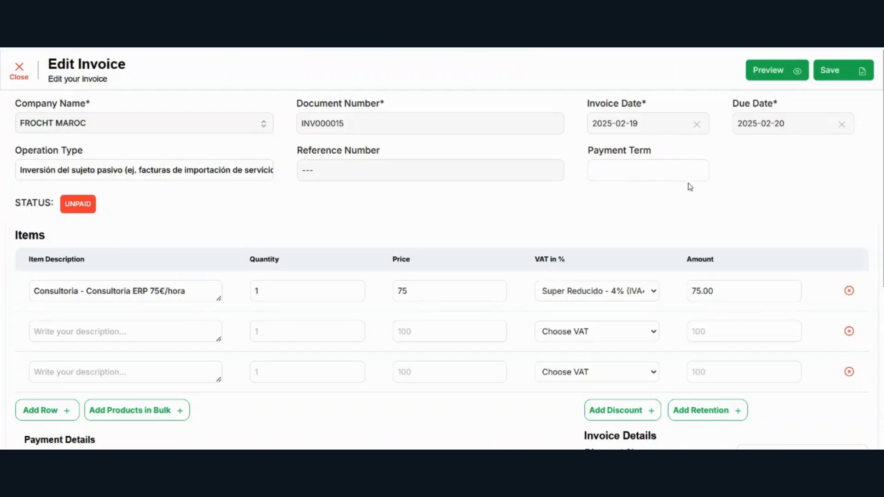
Add one more empty row to the invoice's item list.
scroll(733, 203, down, 4)
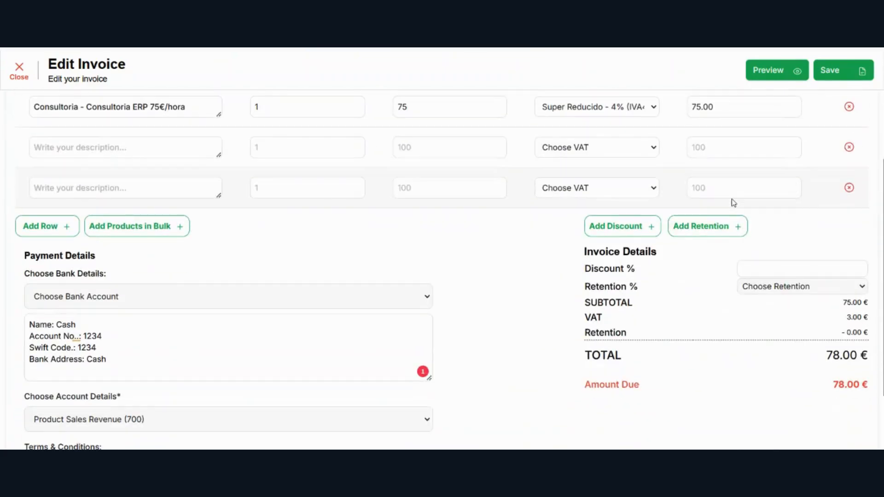
scroll(733, 203, up, 1)
scroll(733, 203, up, 1)
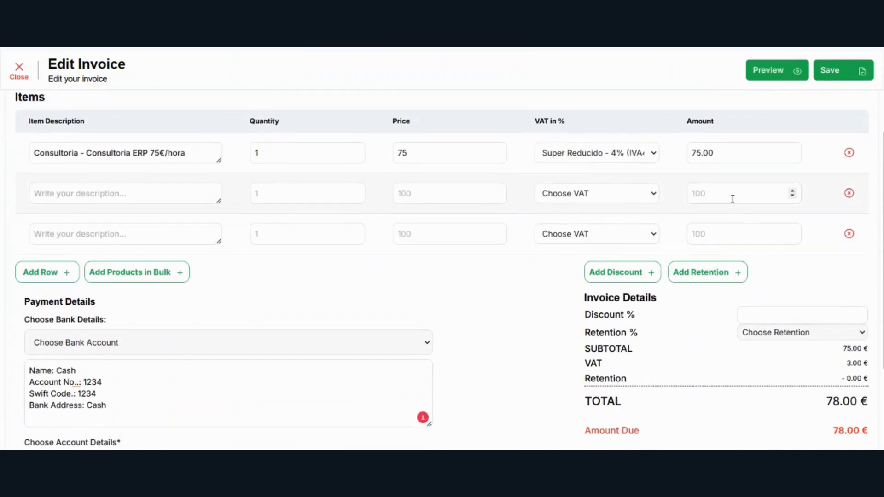
drag(17, 100, 40, 98)
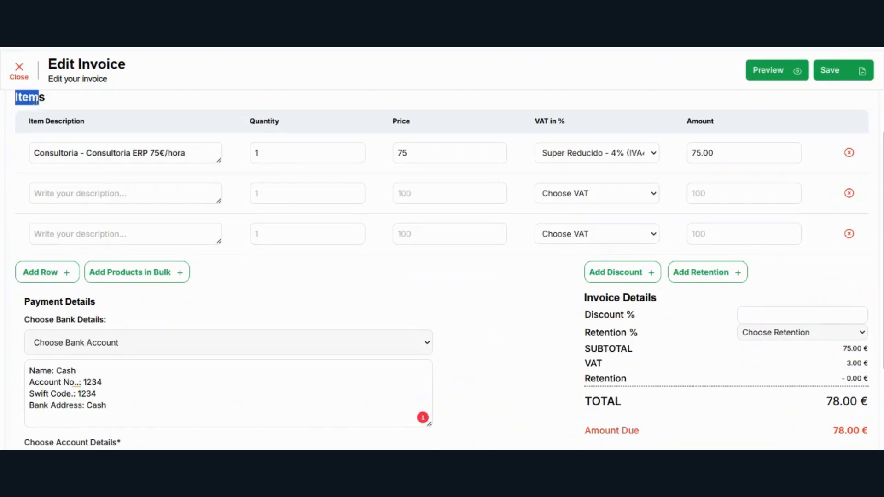
click(34, 109)
click(123, 196)
click(106, 238)
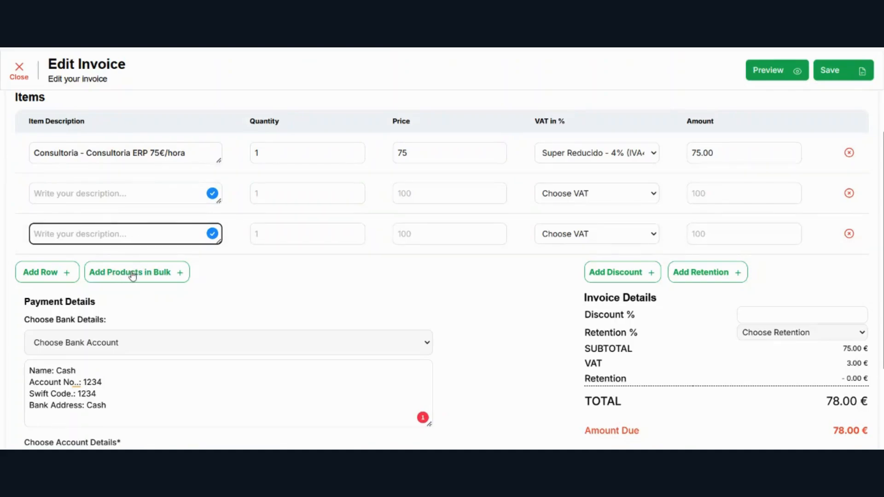
click(43, 282)
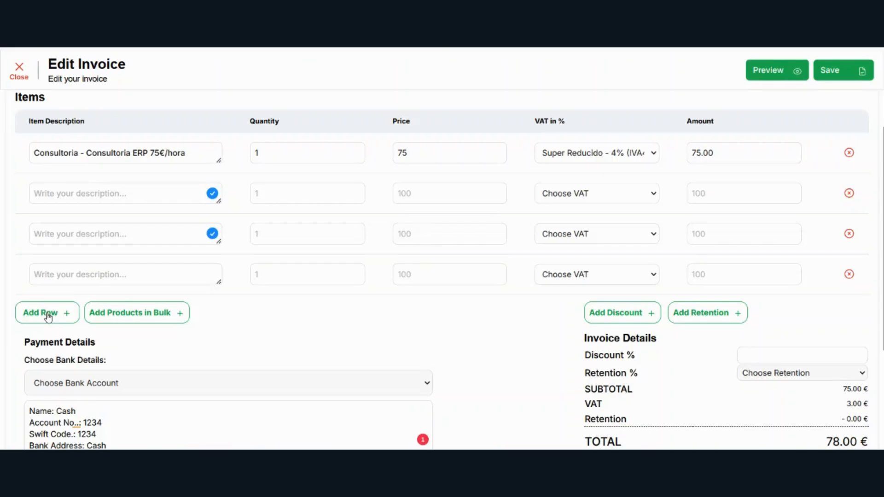
Add products in bulk to the invoice: web Hosting with quantity 3, Mantenimiento with quantity 2 and Software Consulting with quantity 1.
click(134, 318)
click(276, 293)
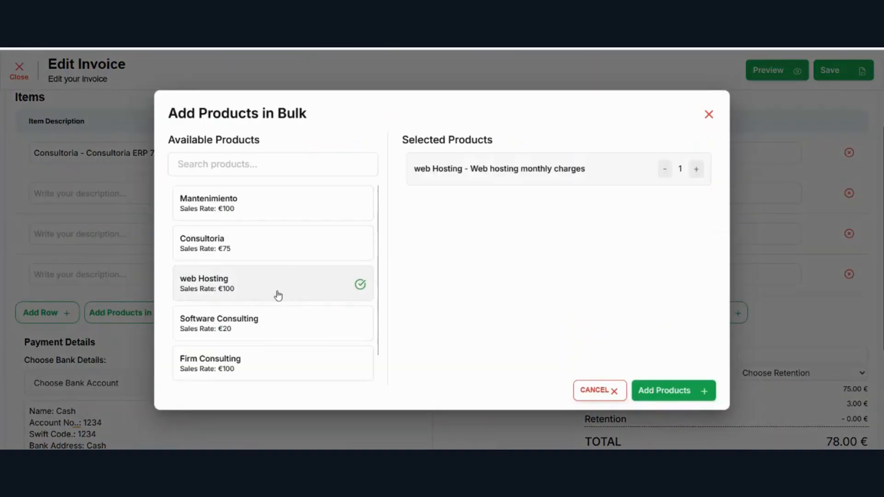
click(244, 236)
click(261, 205)
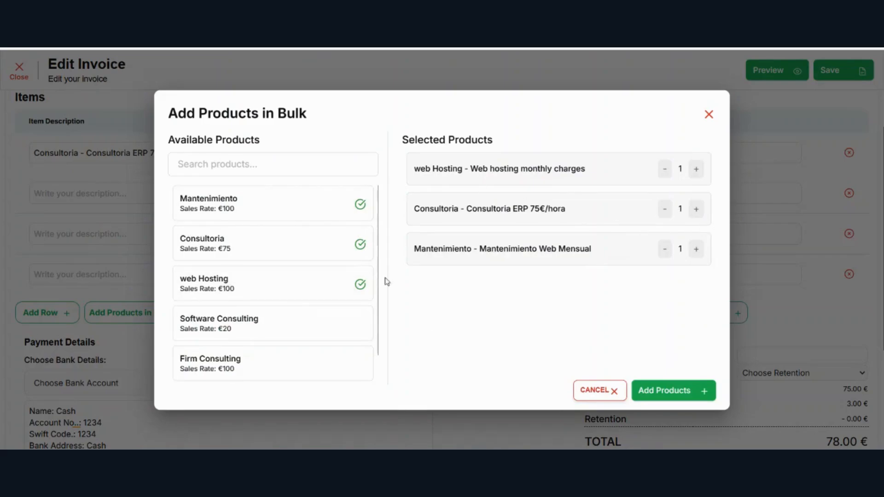
click(286, 247)
click(277, 324)
click(696, 207)
click(696, 169)
click(696, 169)
click(683, 394)
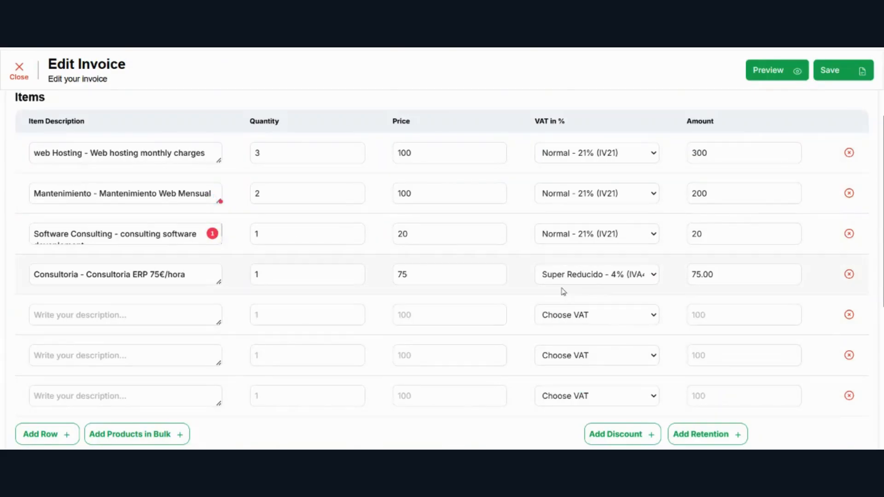
Set the VAT of the Mantenimiento item to "Super Reducido - 4% (IVA4)".
click(585, 193)
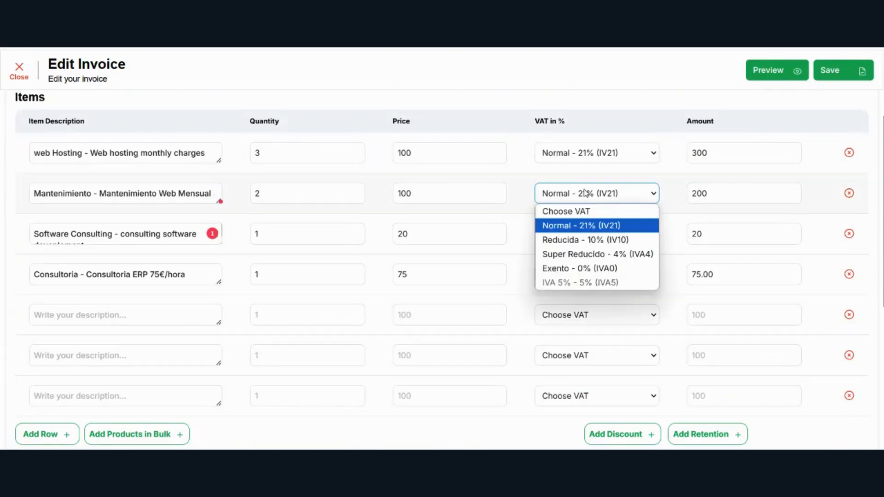
click(586, 254)
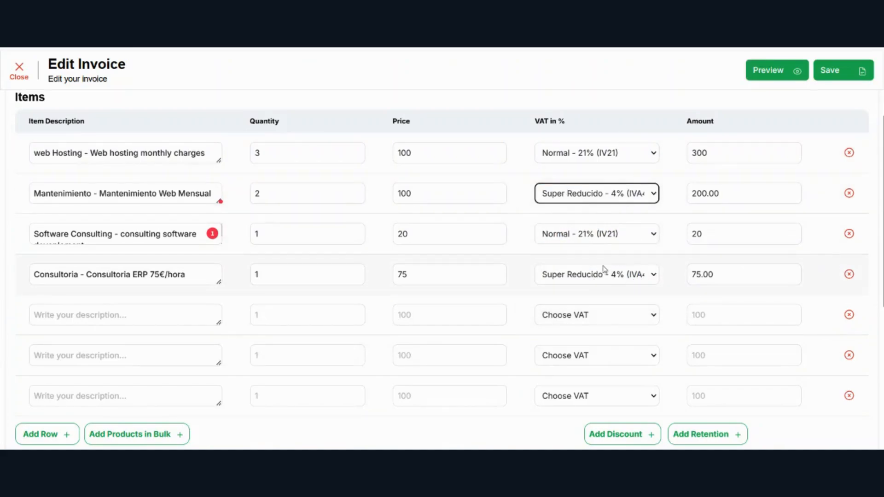
drag(683, 124, 716, 126)
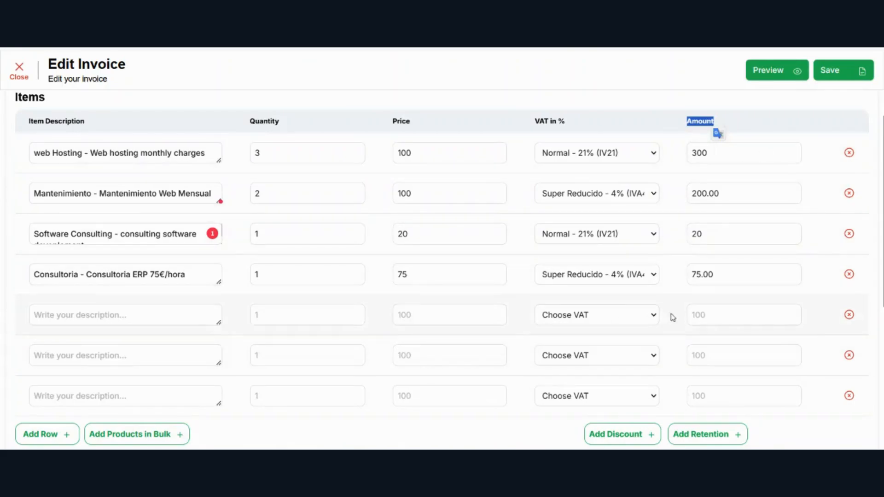
Remove the three empty rows below the Consultoria item from the invoice.
click(849, 314)
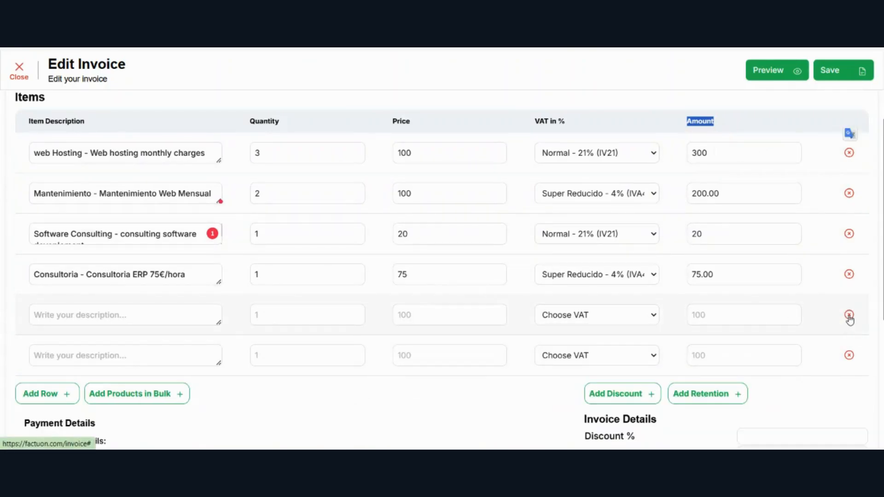
click(849, 315)
click(849, 315)
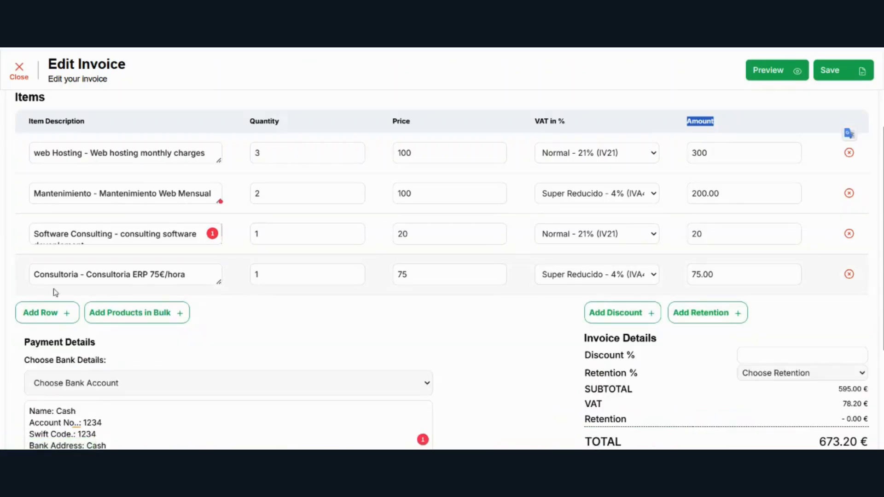
click(232, 323)
Apply a 5% discount and the "Retencion 15% - 15%" retention to the invoice.
scroll(232, 324, down, 1)
scroll(232, 323, down, 3)
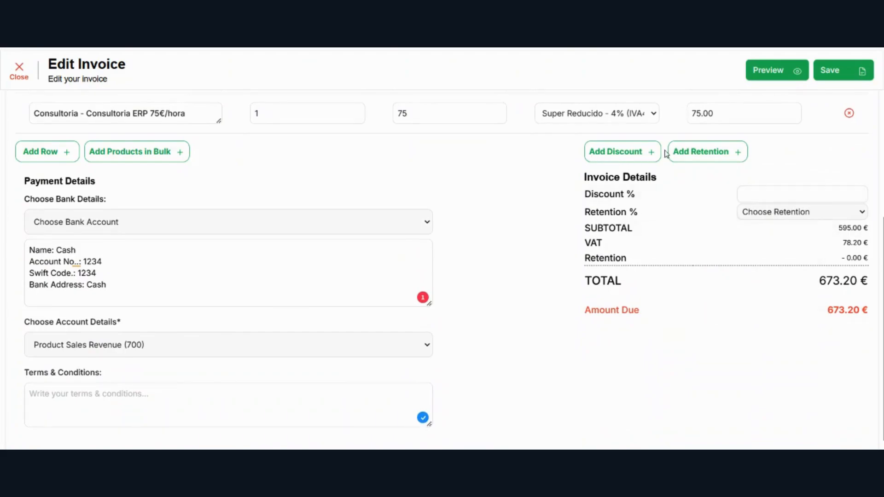
click(764, 195)
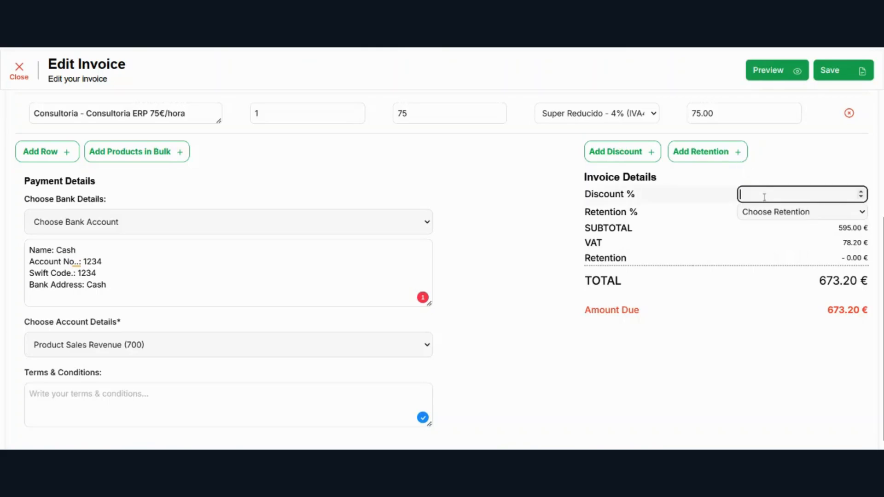
text(5)
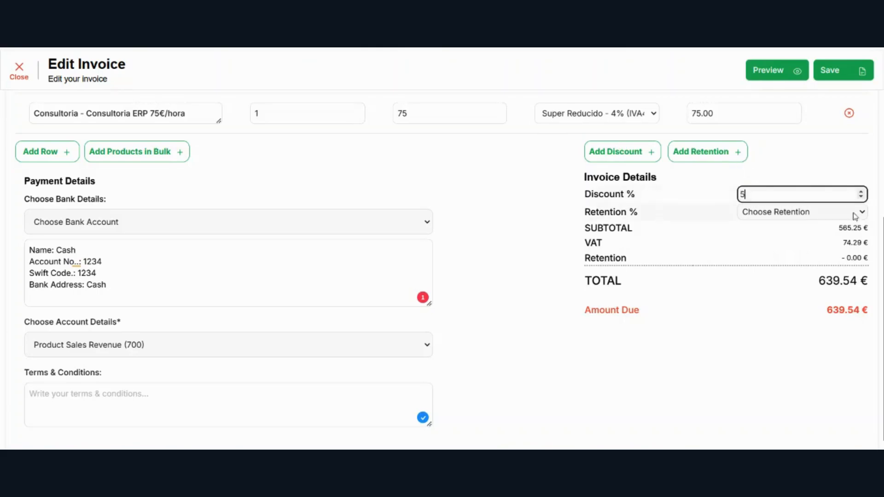
click(694, 154)
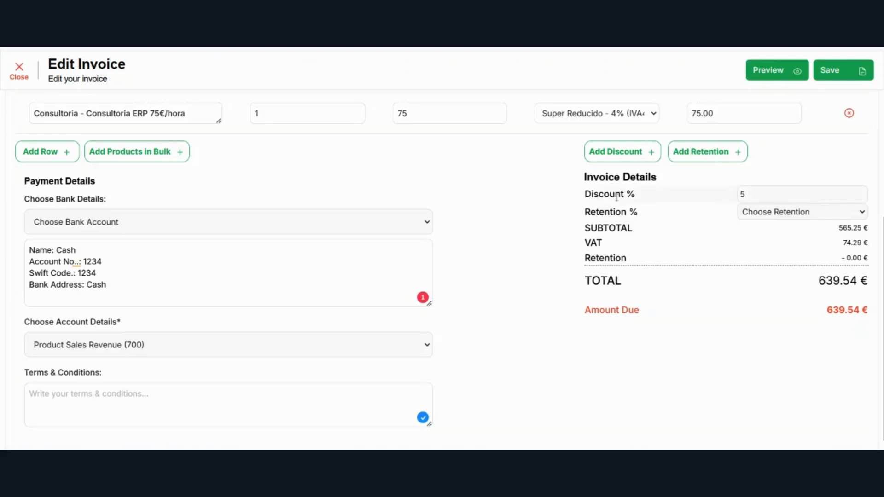
click(786, 211)
click(780, 240)
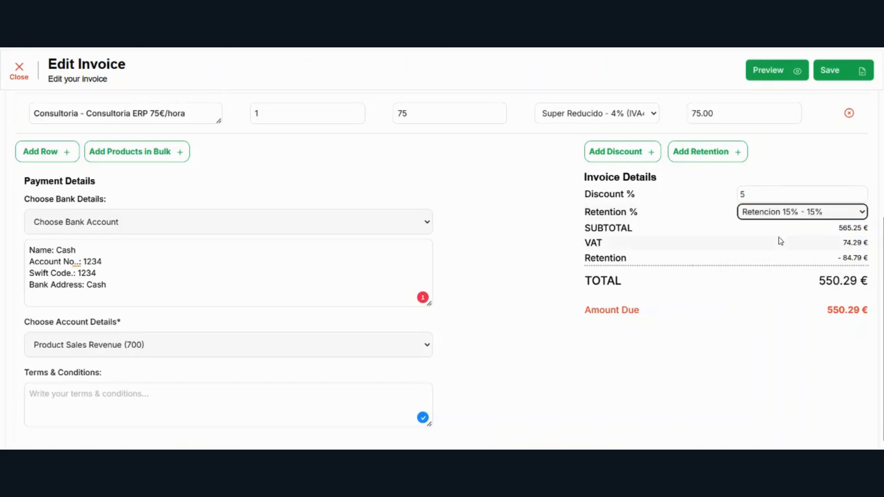
Choose BBVA as the bank account in the invoice's payment details.
click(38, 199)
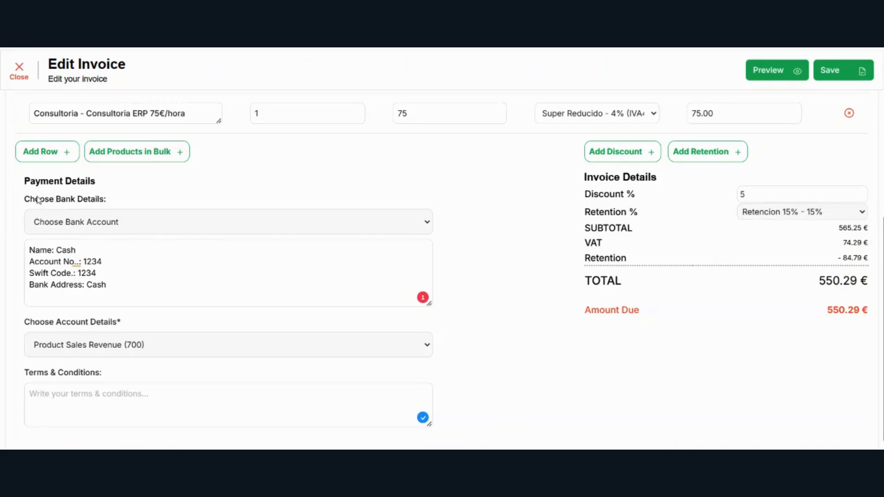
drag(25, 181, 122, 184)
click(122, 184)
click(88, 226)
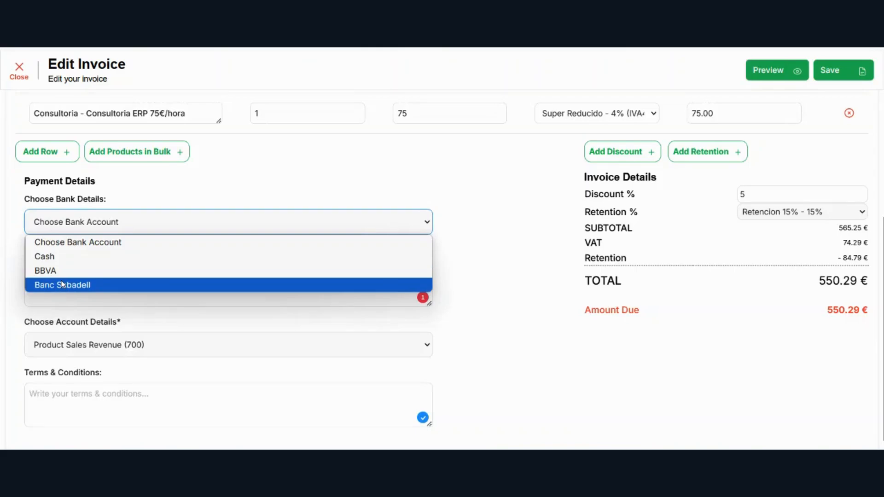
key(XF86AudioRaiseVolume)
click(46, 271)
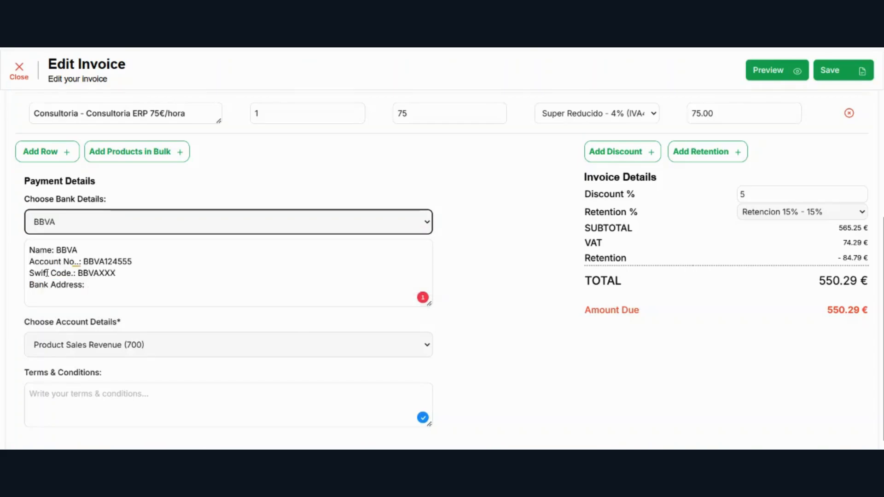
drag(105, 293, 25, 243)
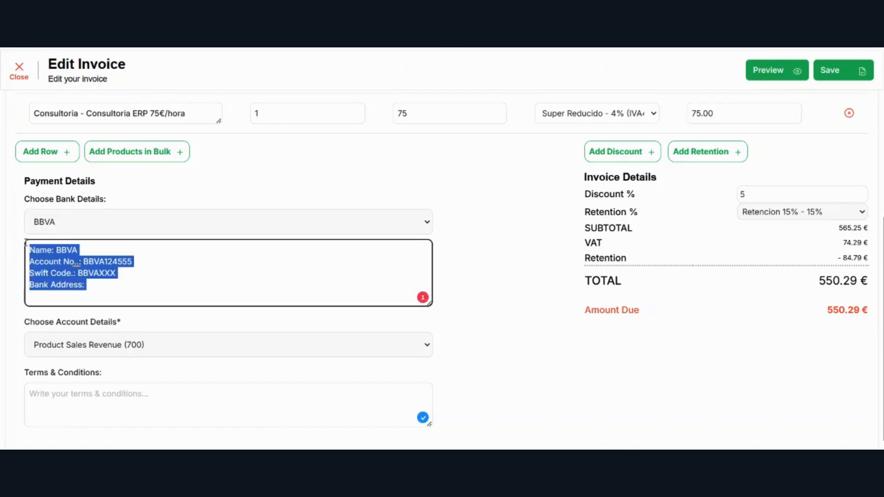
click(142, 287)
click(10, 307)
Set the account details to Interest Revenue (762) and enter "Please do the payment before due date!!" as the terms and conditions.
scroll(10, 308, down, 1)
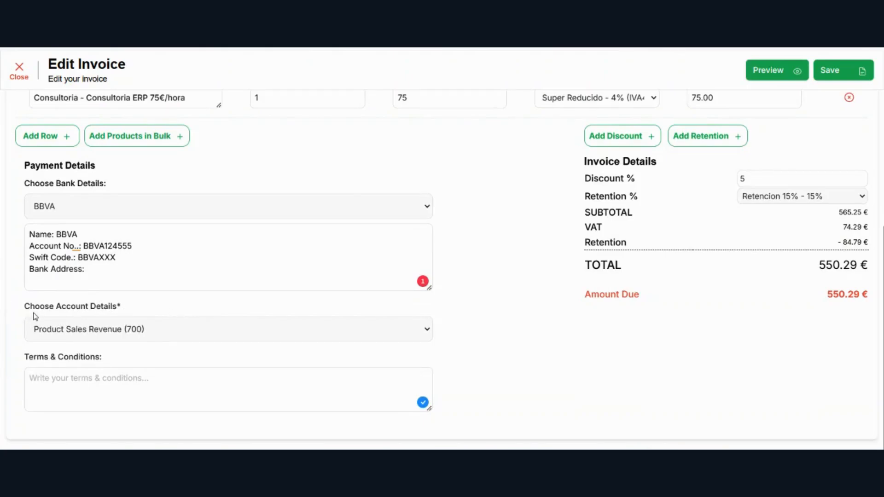
drag(29, 307, 136, 315)
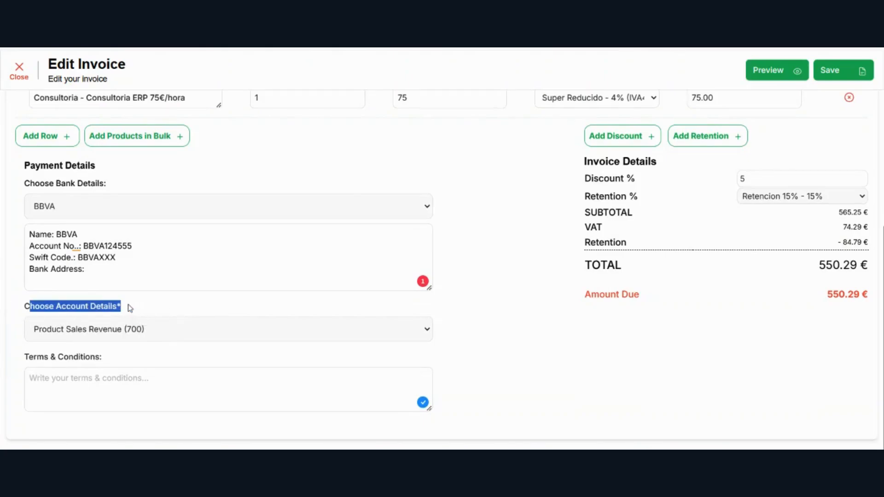
click(128, 305)
click(158, 332)
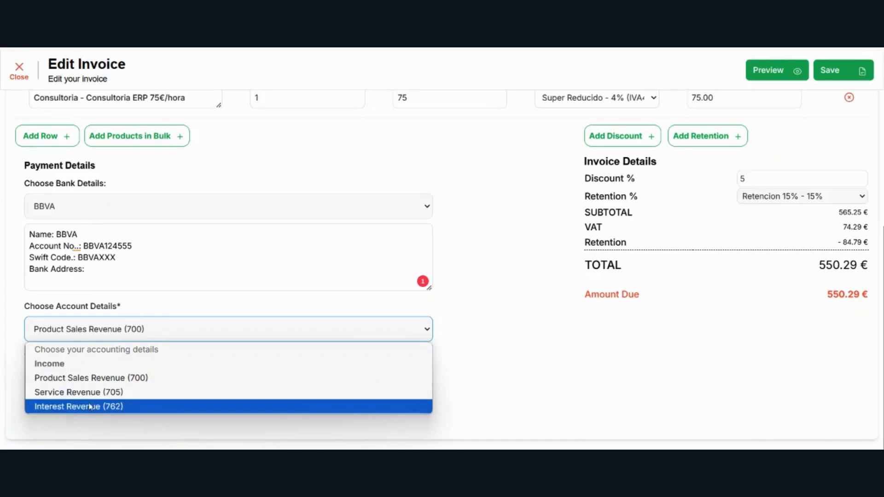
click(105, 407)
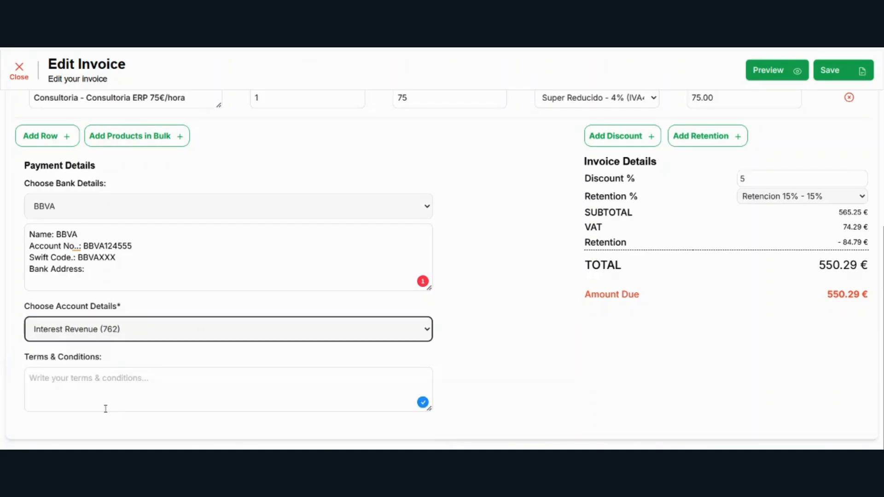
click(52, 383)
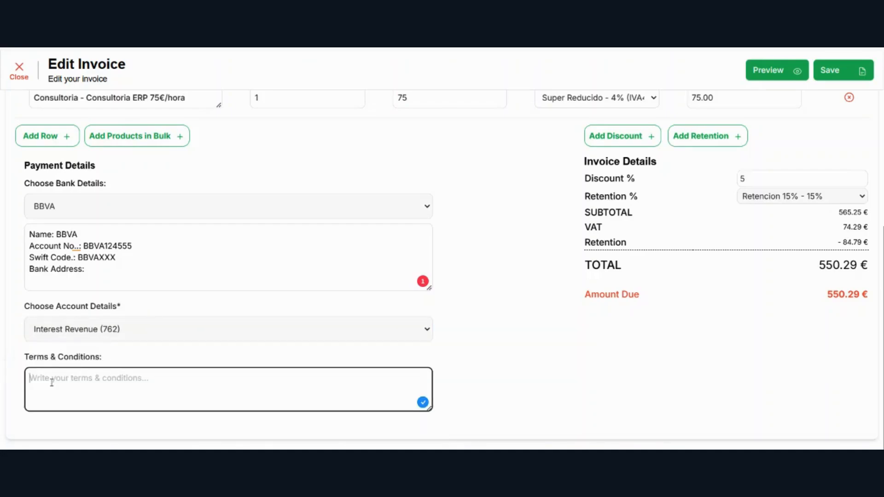
text(Please do the payment before due date!!)
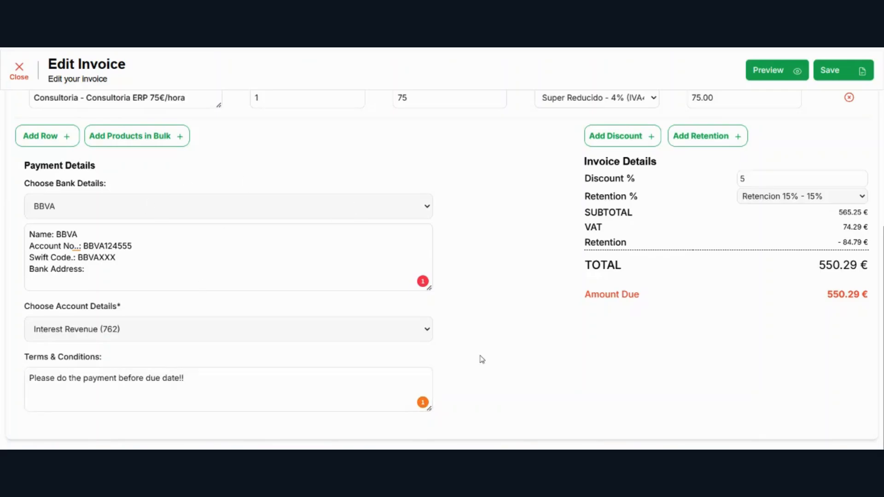
Review the completed invoice form and open the preview of invoice INV000015.
scroll(482, 359, up, 4)
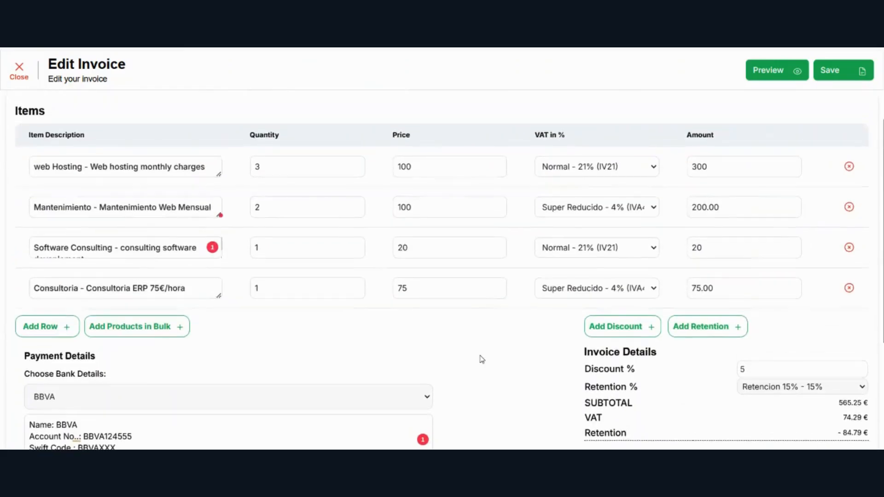
scroll(482, 359, up, 2)
scroll(482, 359, down, 6)
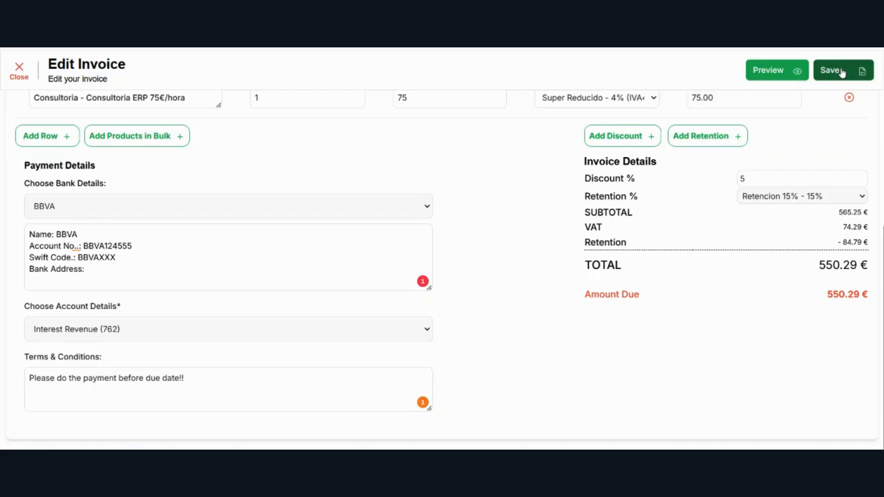
click(767, 79)
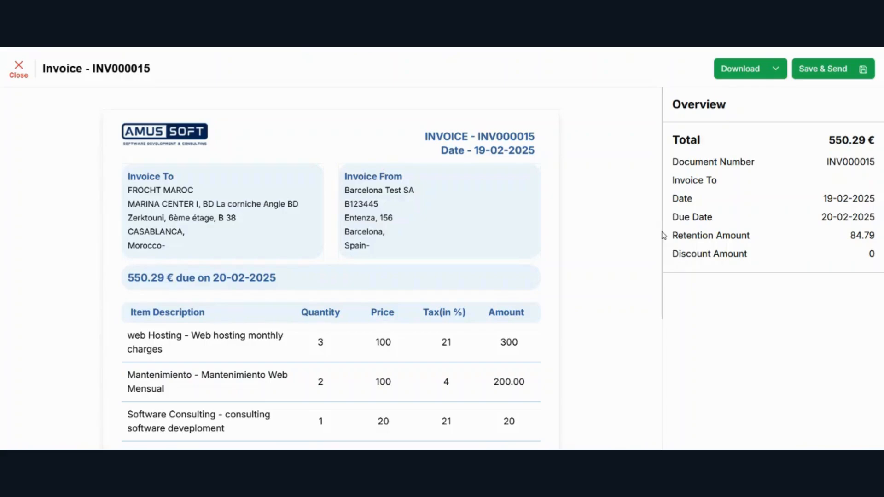
Examine the Overview amounts and the available download formats in the preview of invoice INV000015.
drag(661, 233, 665, 326)
click(654, 329)
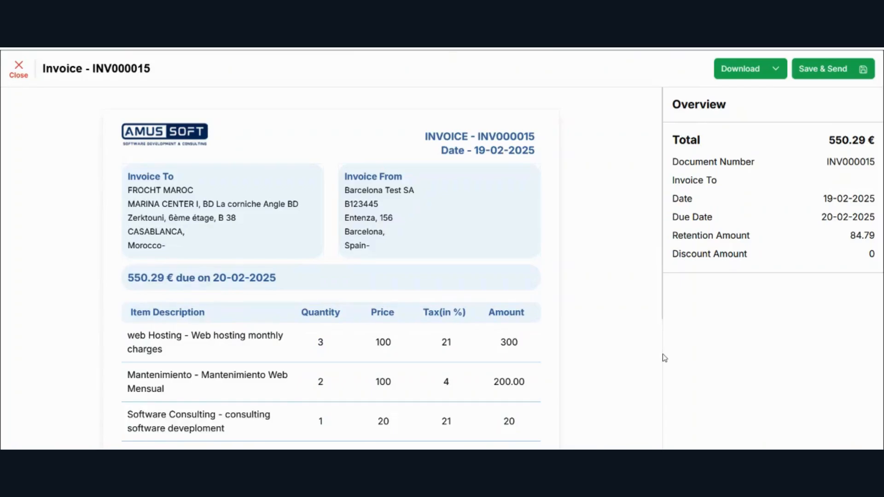
drag(663, 292, 674, 112)
drag(672, 142, 879, 258)
click(684, 103)
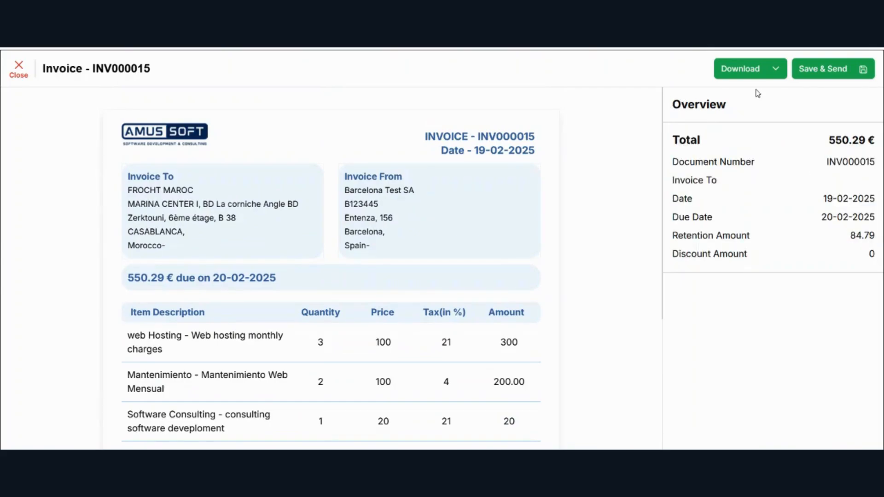
click(777, 71)
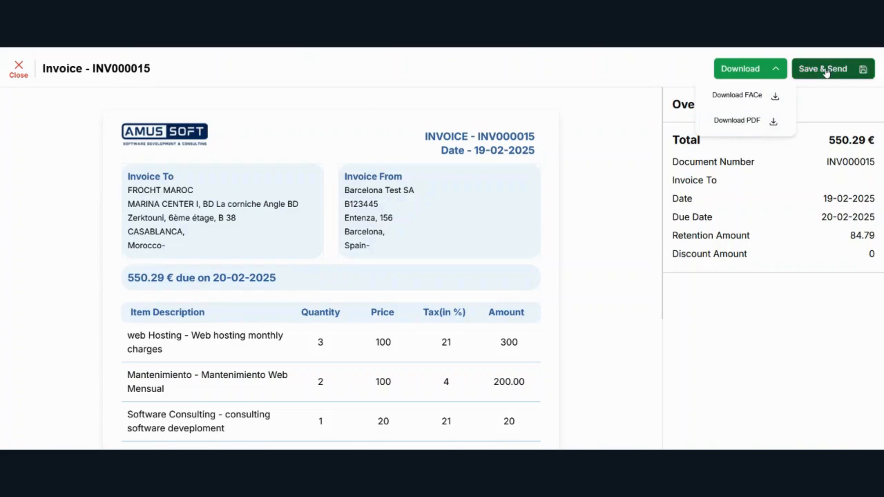
click(777, 71)
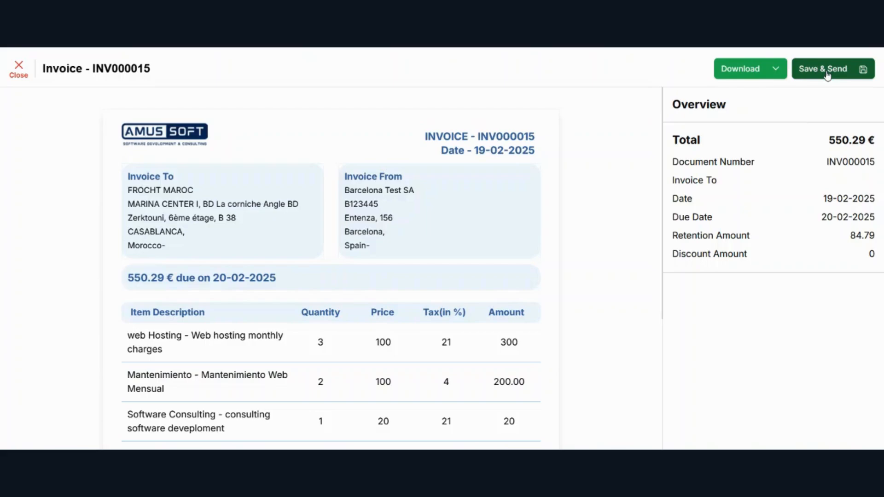
Check the amount due line and the customer under Invoice To in the invoice preview.
drag(127, 283, 302, 275)
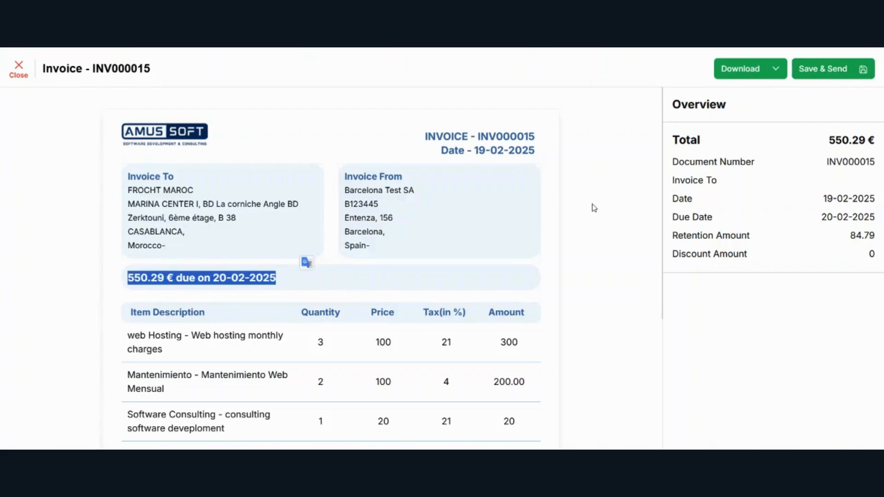
click(580, 252)
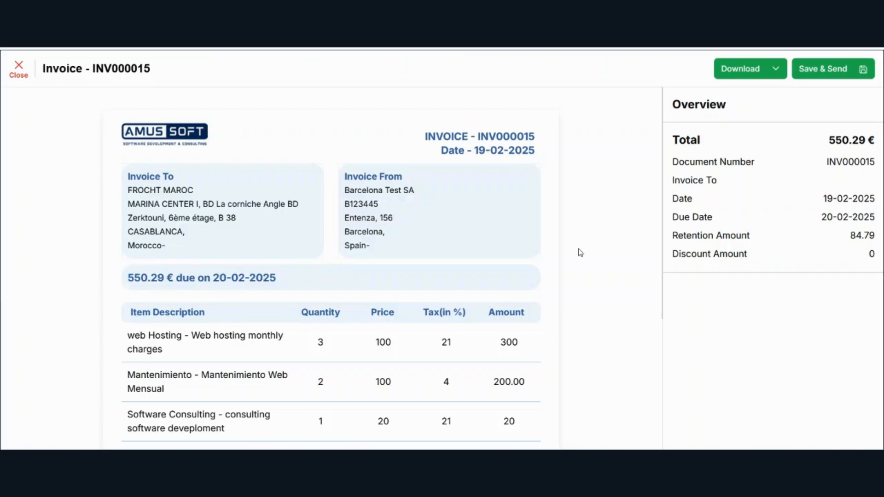
drag(127, 197, 244, 188)
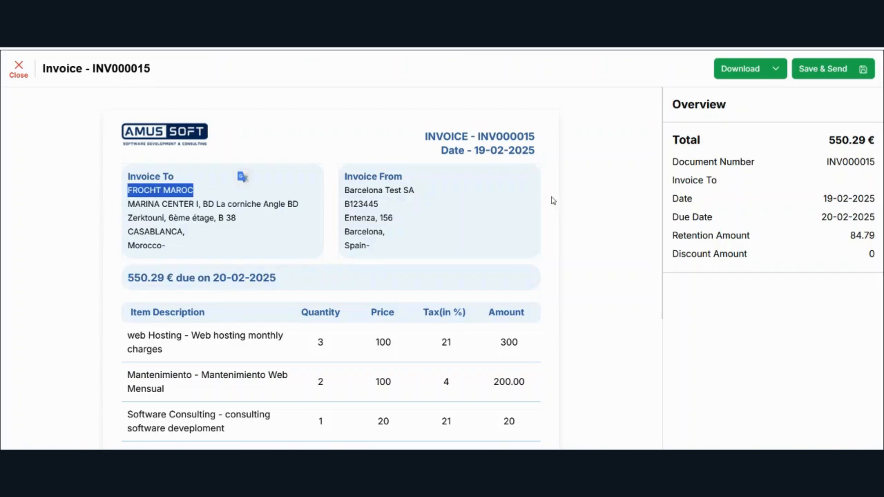
click(587, 213)
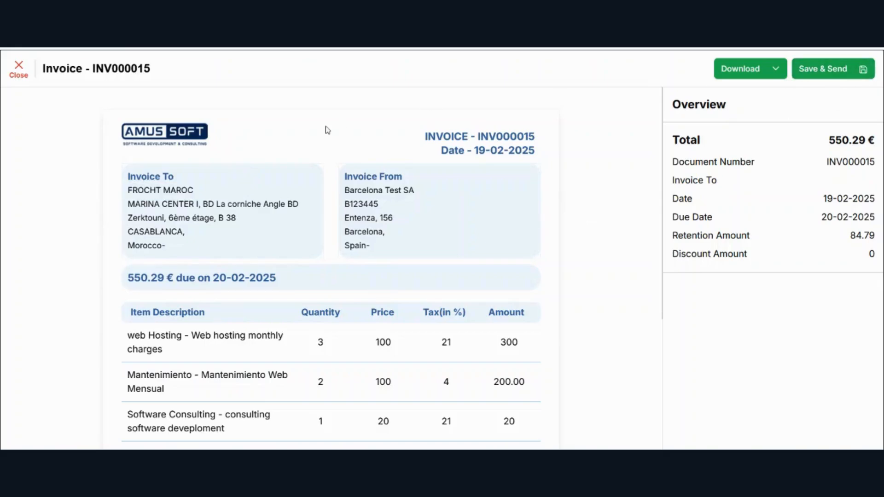
Close the preview and save invoice INV000015.
click(19, 69)
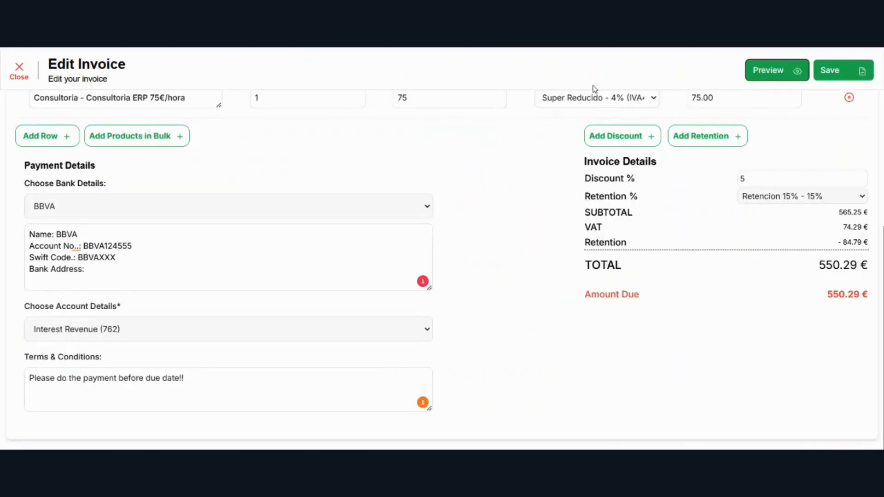
click(845, 70)
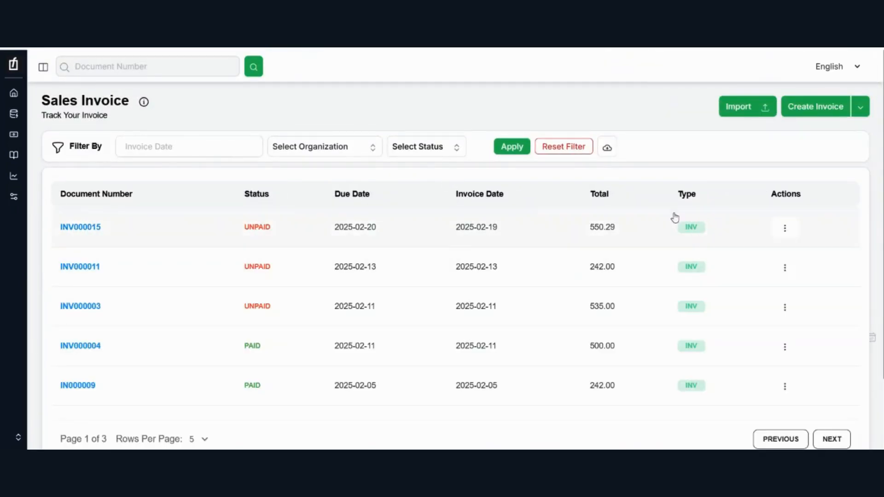
Compare the actions offered for unpaid invoice INV000015 with those for paid invoice INV000004.
click(787, 230)
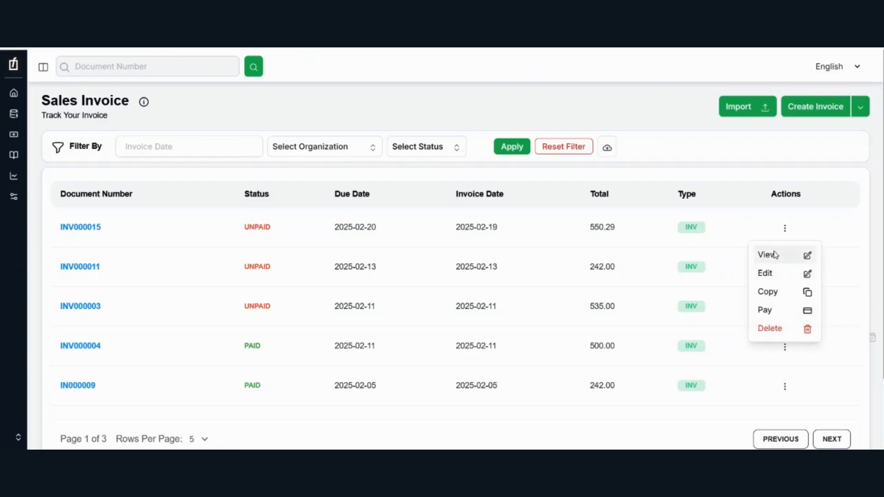
click(730, 174)
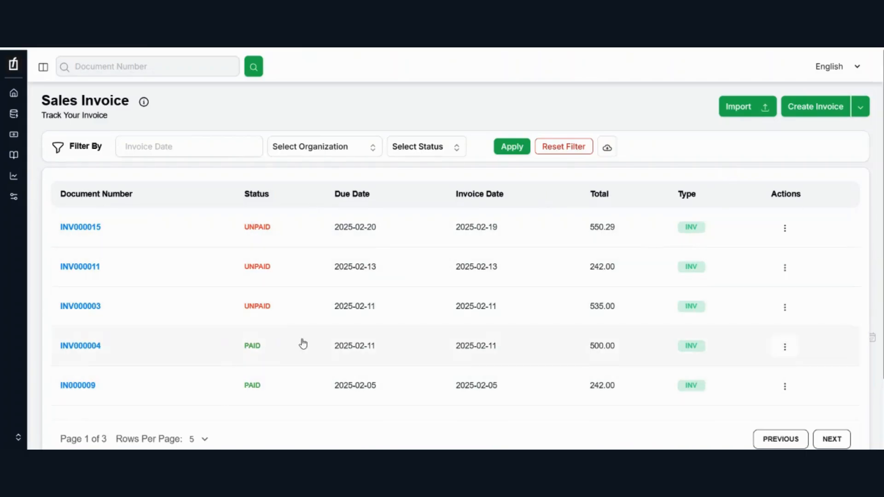
click(785, 348)
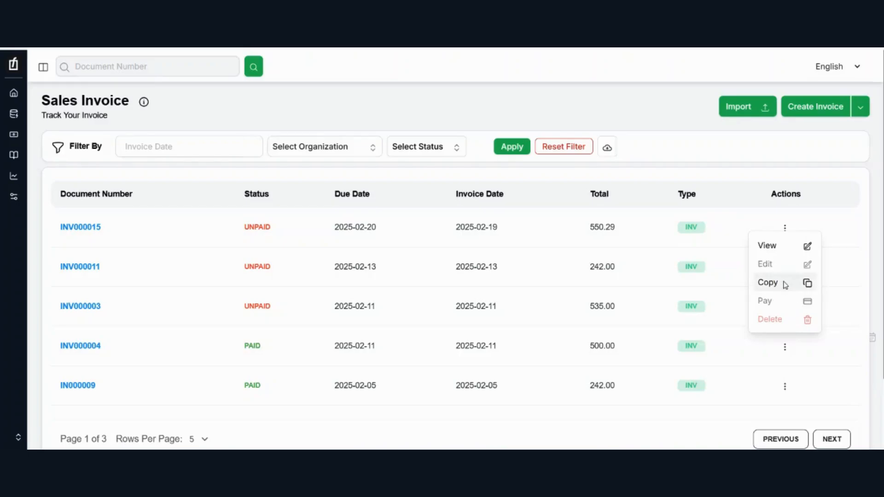
click(829, 188)
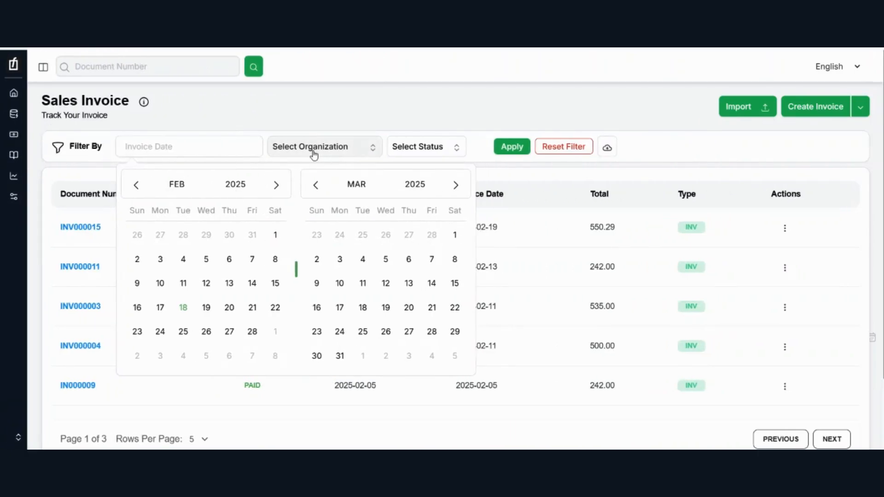
Look through the list's filter options, filter the sales invoices by Paid status, and reset the filter.
click(313, 153)
click(454, 147)
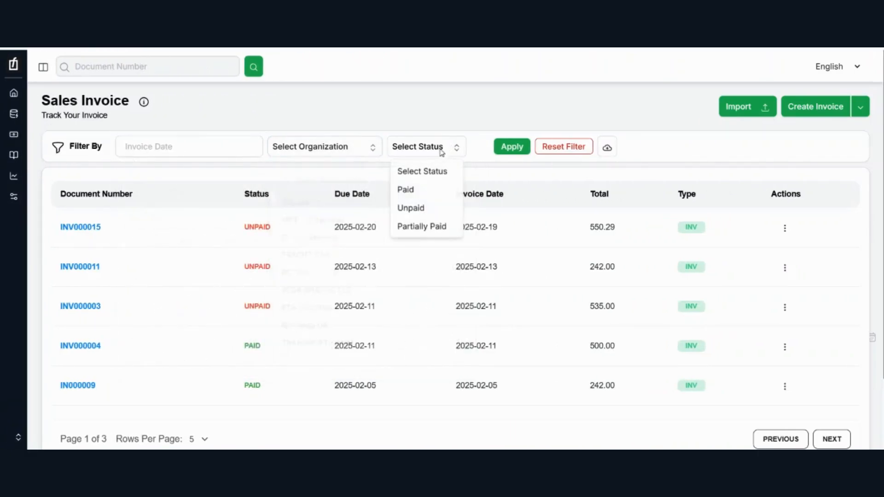
click(435, 191)
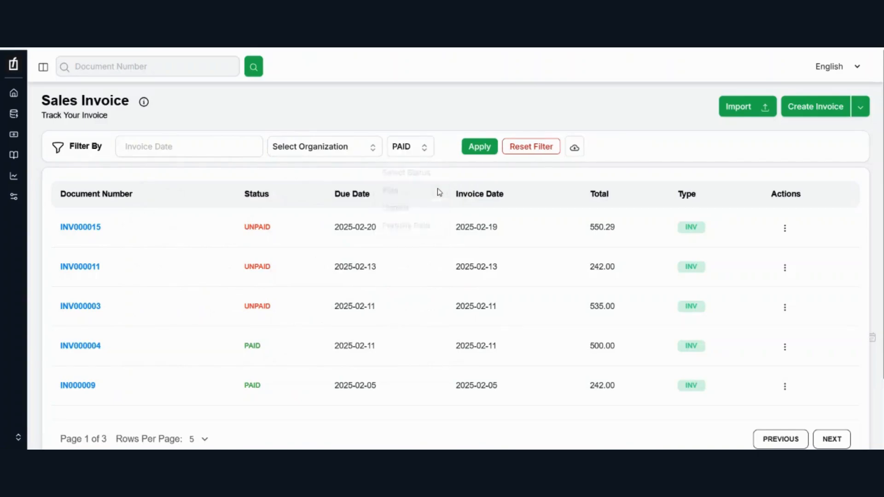
click(487, 147)
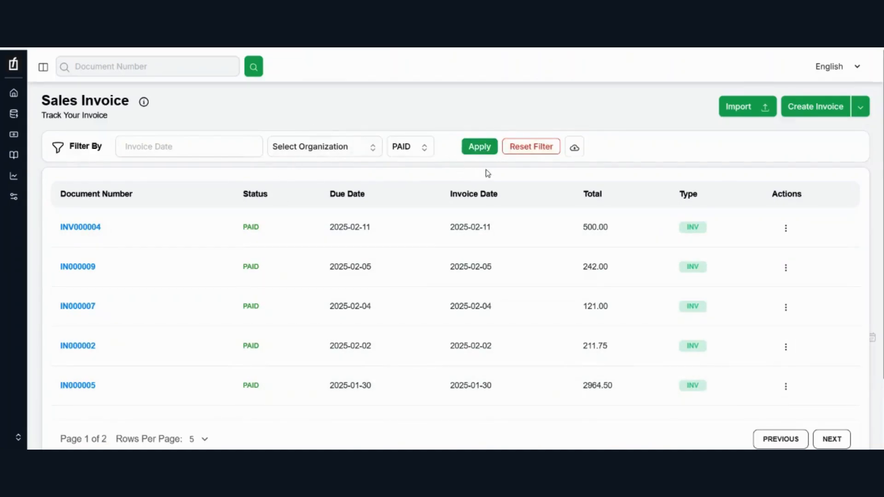
click(546, 148)
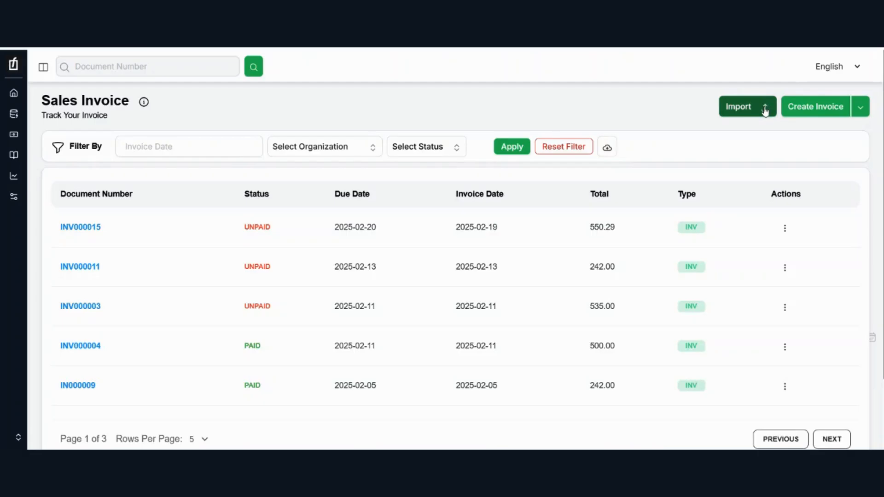
Inspect the sales transaction import dialog and the other document types available for creation besides an invoice.
click(765, 109)
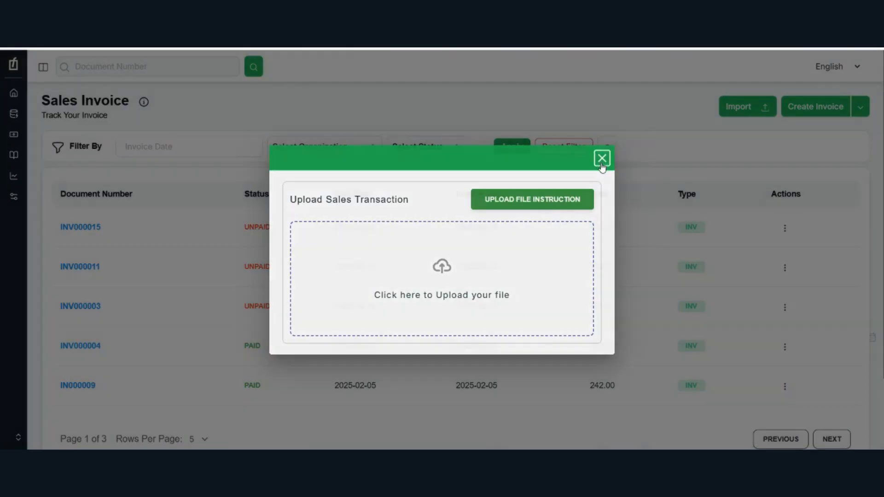
click(602, 159)
click(859, 109)
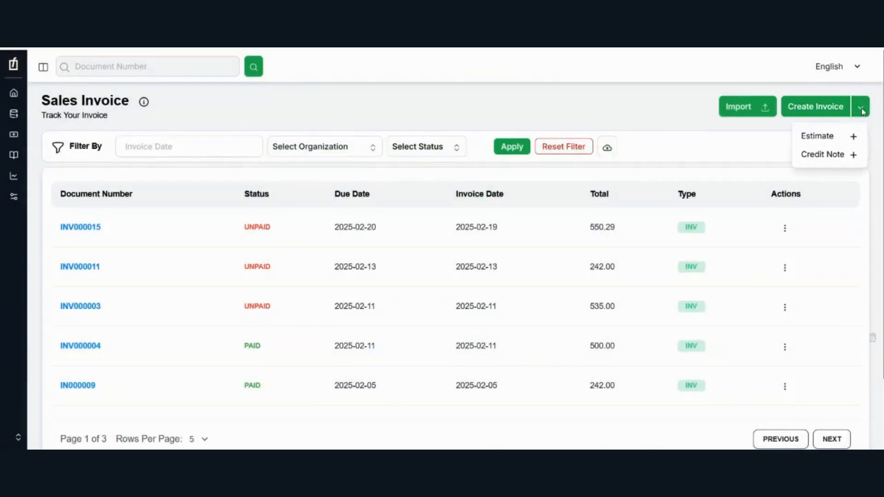
click(648, 145)
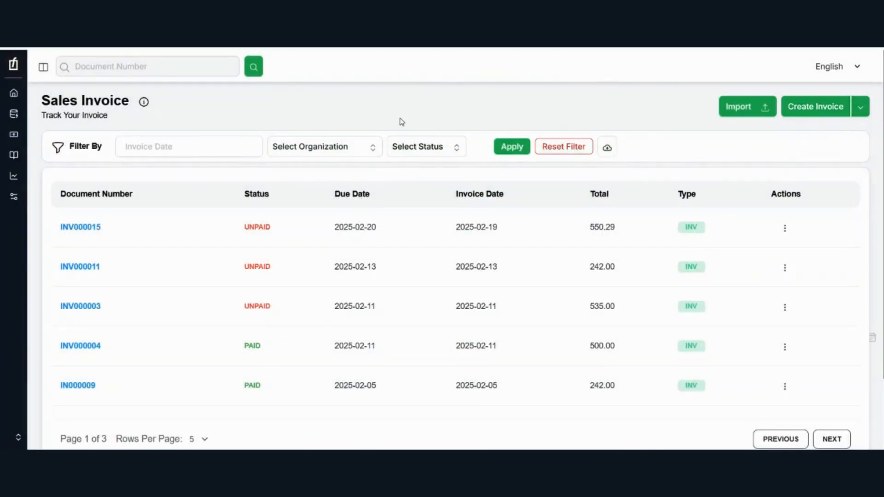